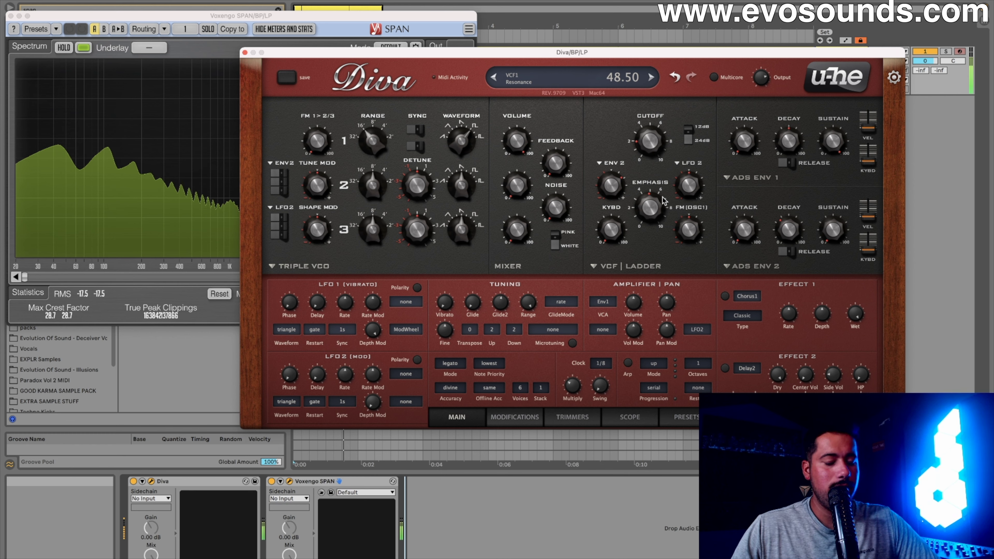
Set envelope 2's attack to 18.50, switch on release for both envelopes and fine-tune envelope 1's decay.
drag(734, 224, 734, 210)
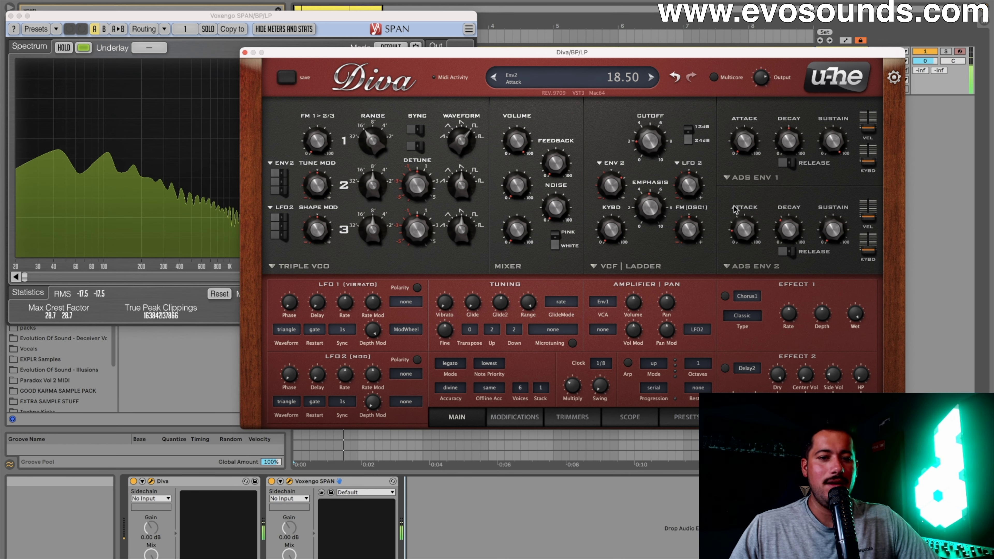
click(788, 162)
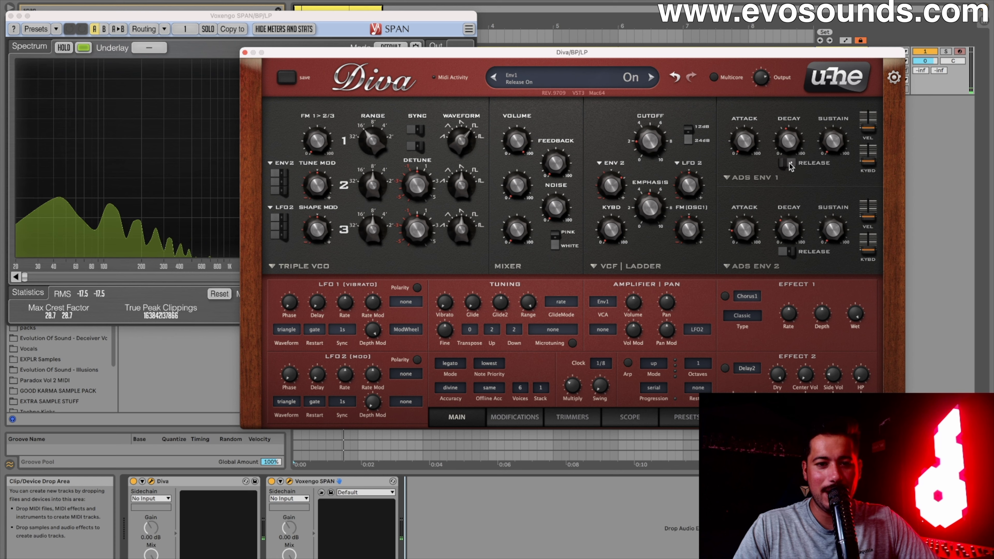
click(787, 251)
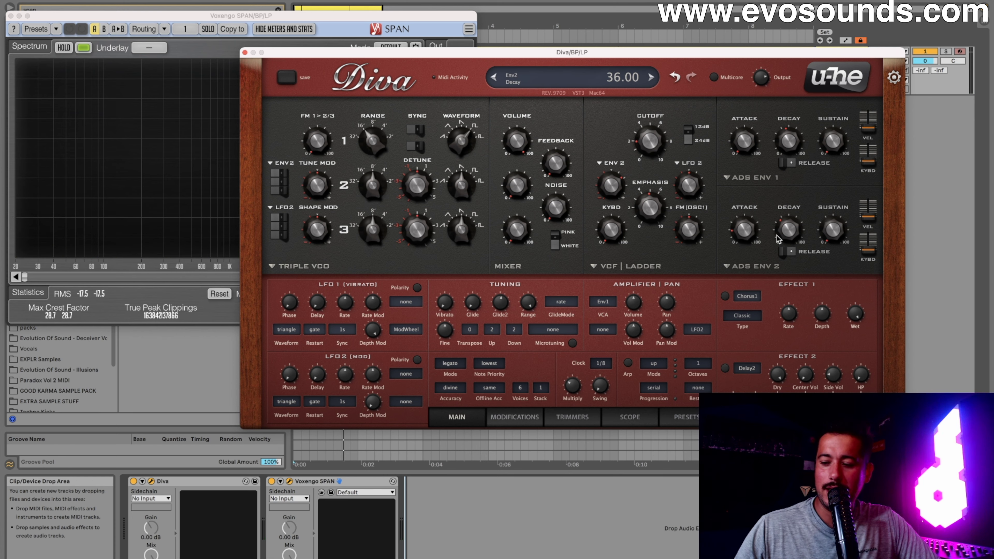
drag(782, 146, 782, 156)
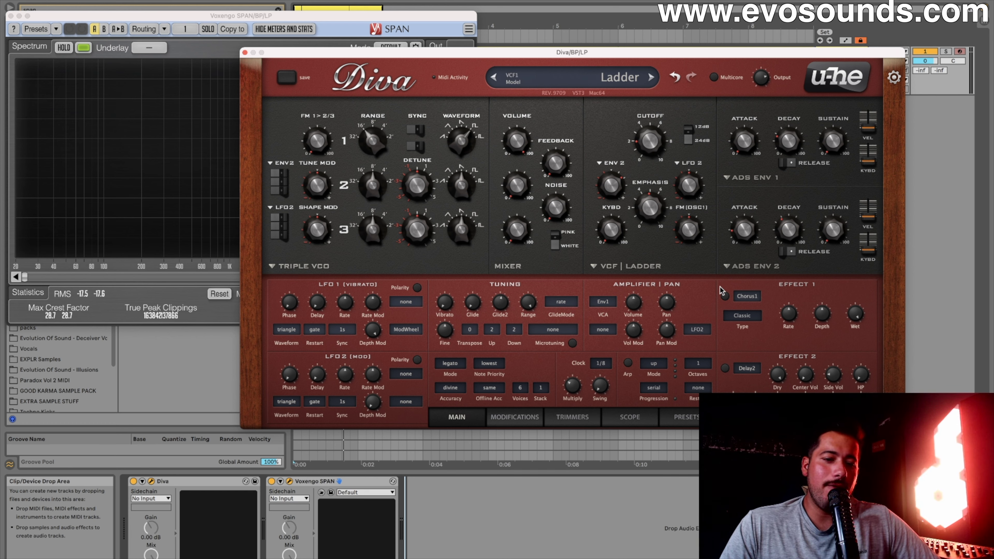
Enable Effect 1 with the Chorus1 module and set its type to Dramatic.
click(725, 296)
click(746, 296)
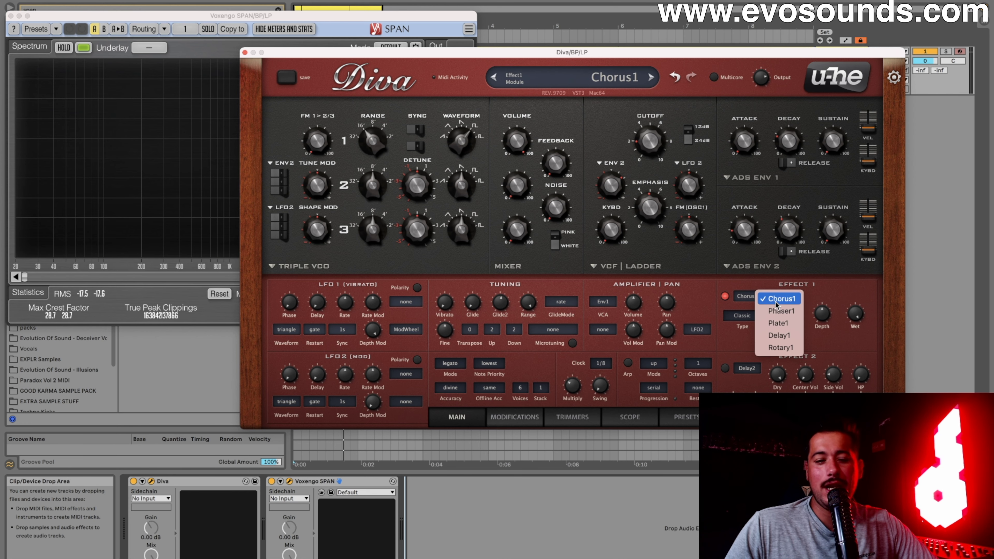
click(759, 293)
click(765, 315)
click(754, 333)
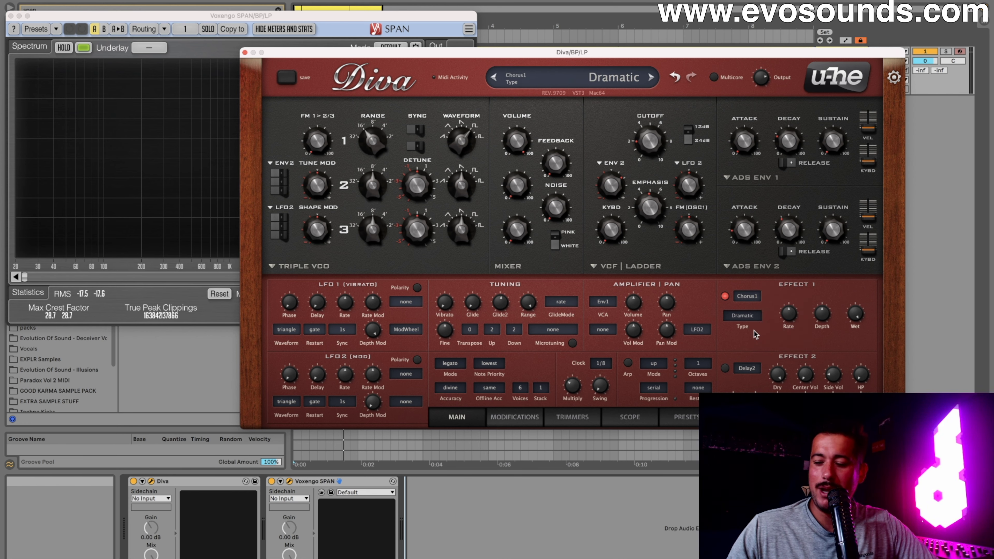
Lower the chorus depth to about 17.50.
mouse_move(822, 311)
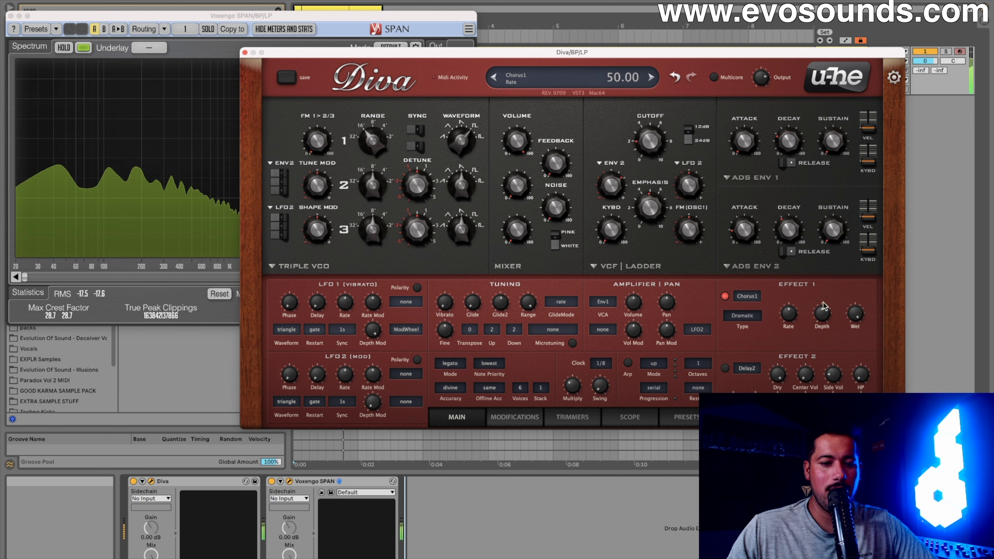
drag(823, 318, 819, 342)
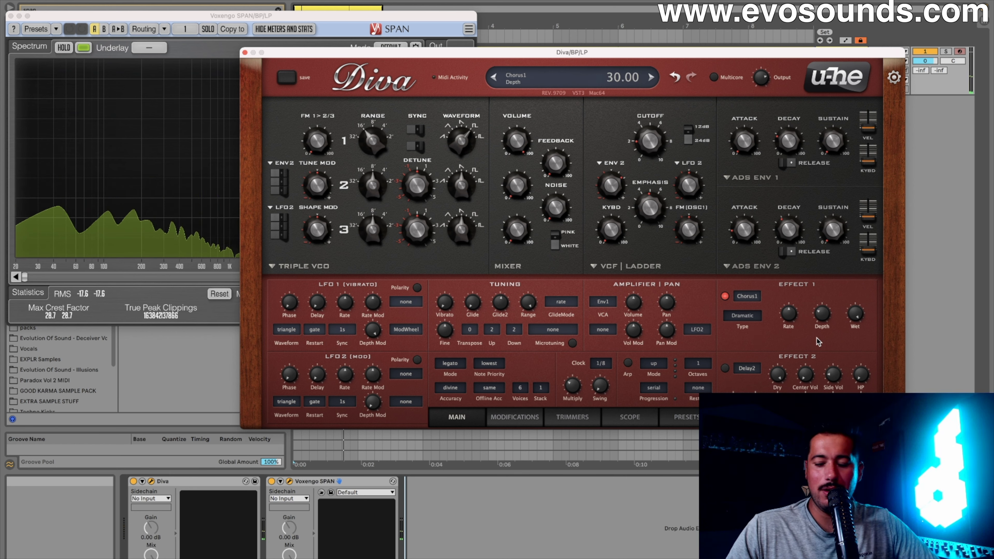
scroll(824, 335, down, 5)
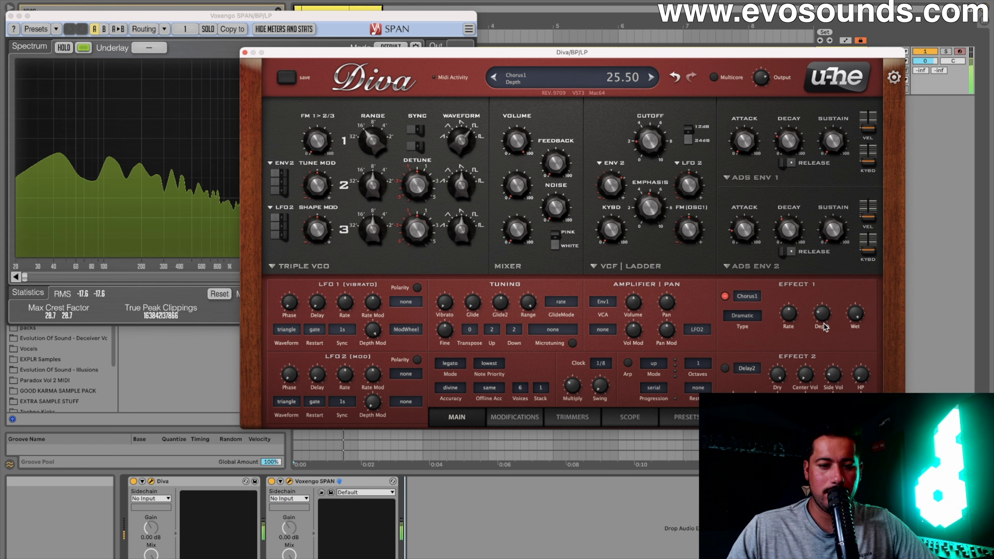
scroll(825, 333, down, 2)
scroll(824, 334, up, 1)
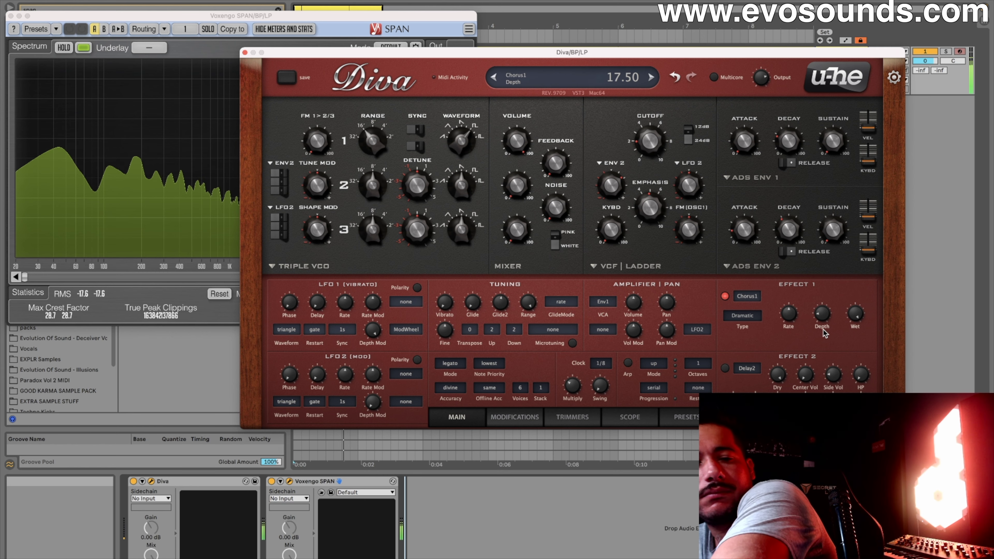
scroll(785, 240, up, 3)
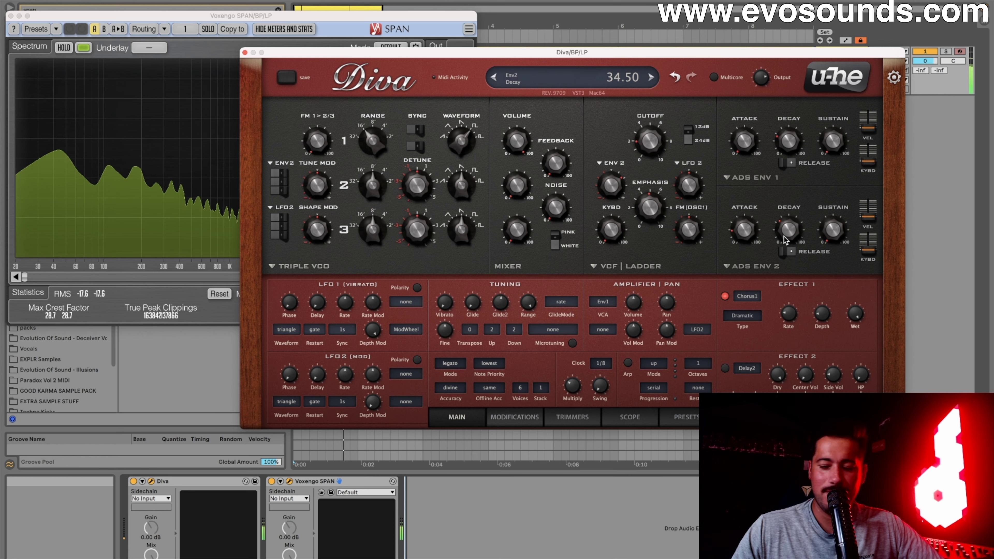
Fine-tune the decay and attack of envelope 2.
scroll(785, 240, down, 3)
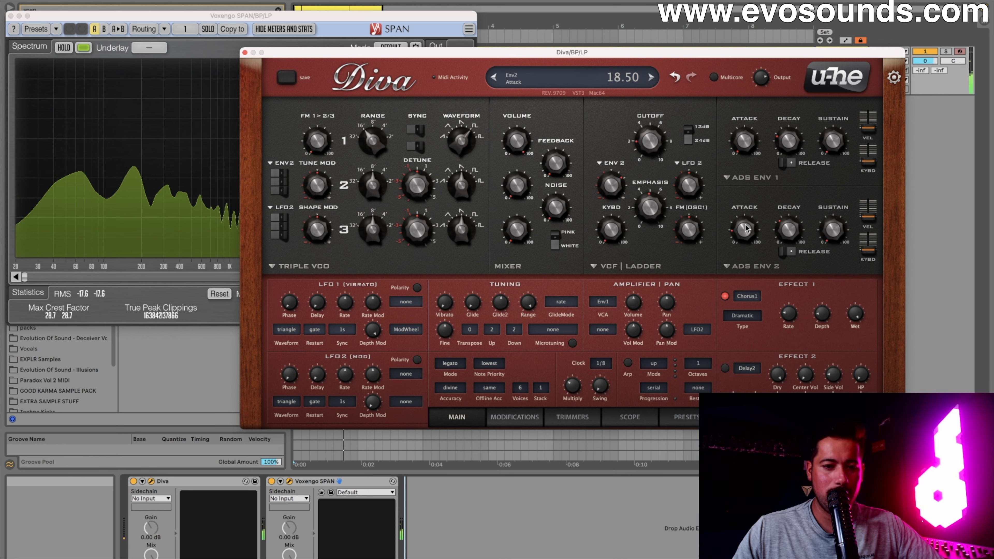
scroll(785, 240, up, 3)
drag(746, 235, 748, 245)
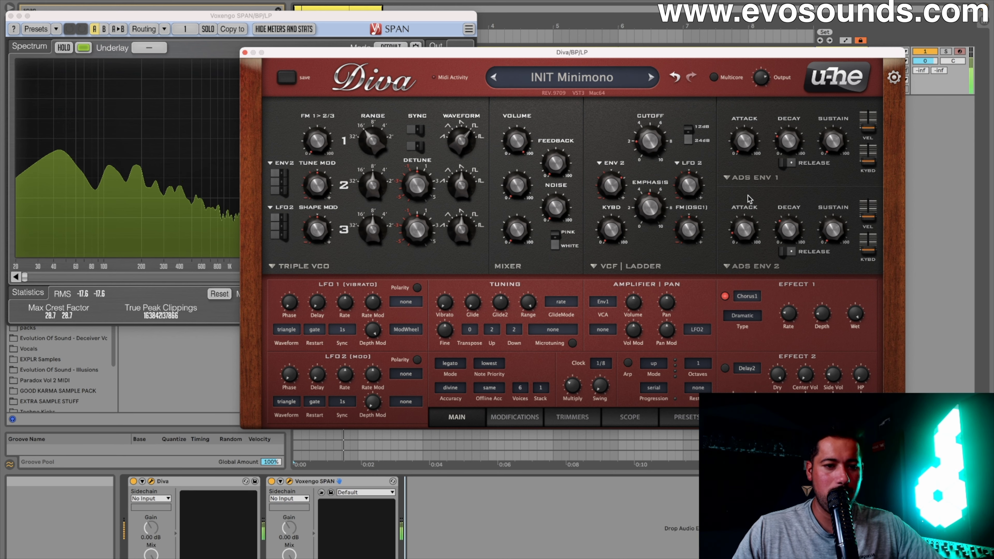
Switch off release for both envelopes and readjust the filter cutoff's Env 2 modulation depth.
drag(616, 188, 617, 182)
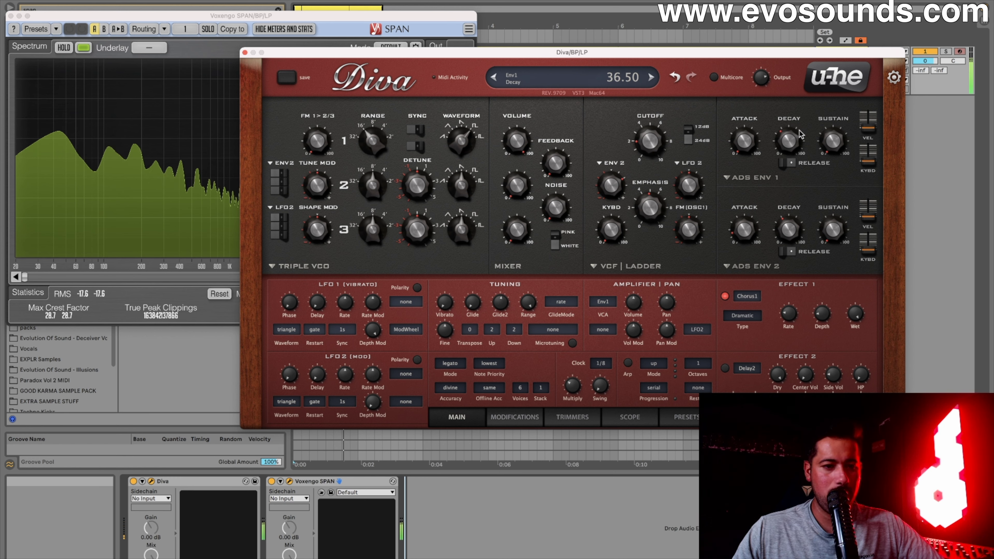
click(782, 253)
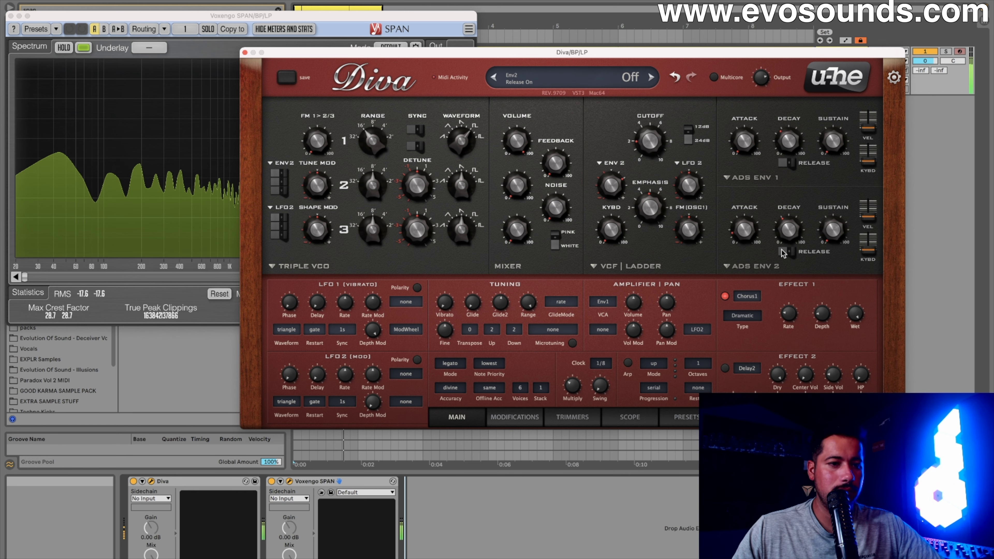
drag(609, 194, 605, 197)
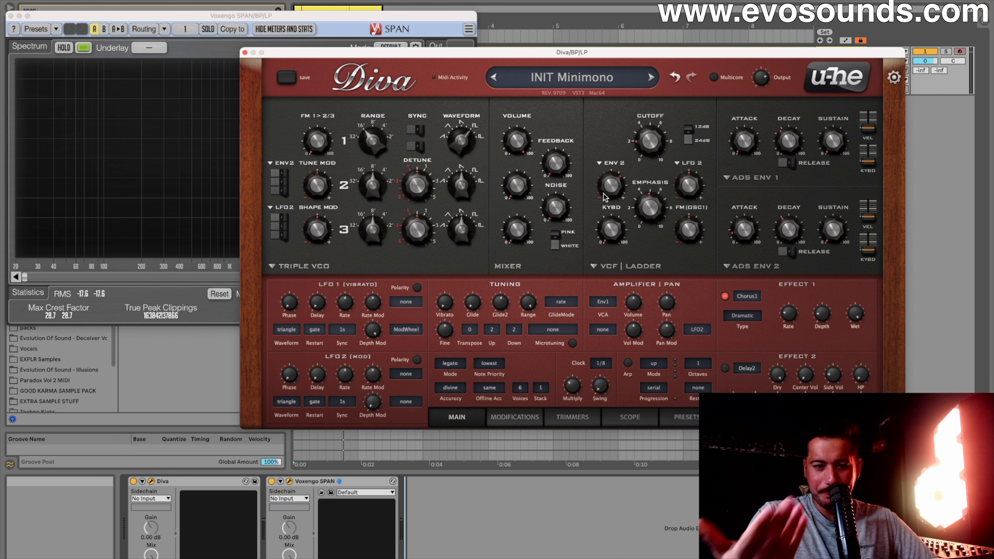
Reset the filter emphasis and rework the tone with oscillator 1's waveform at 4.90 and the cutoff at 58.00.
mouse_move(645, 229)
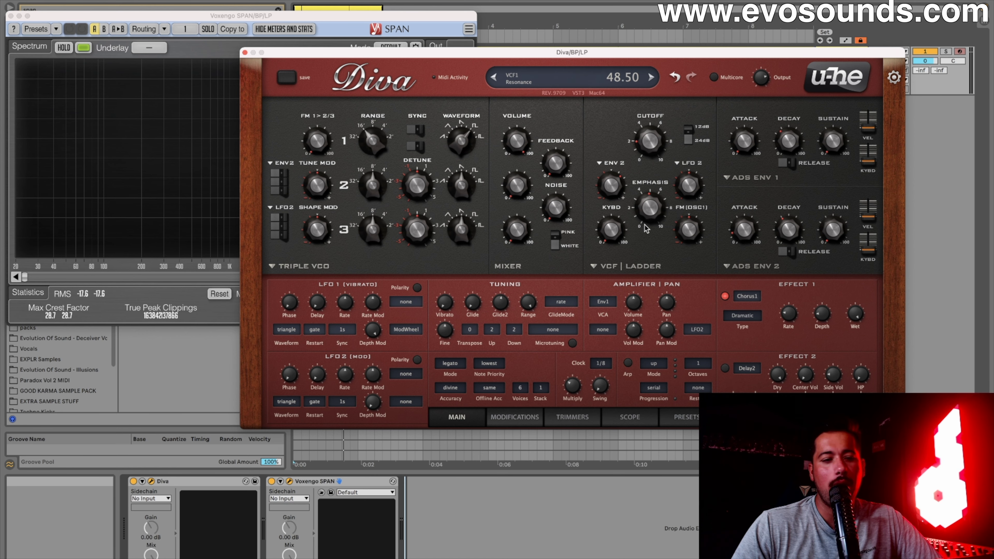
double_click(640, 214)
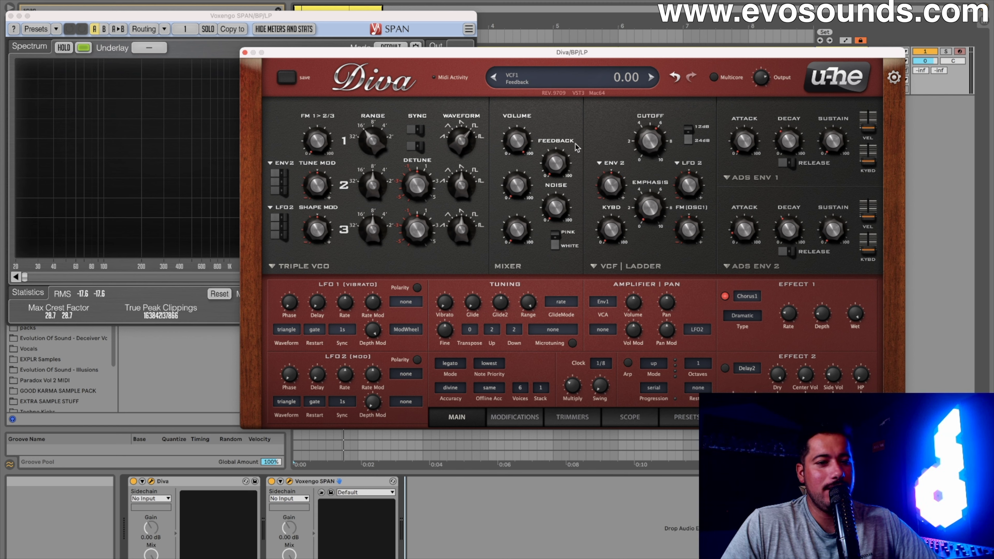
mouse_move(653, 146)
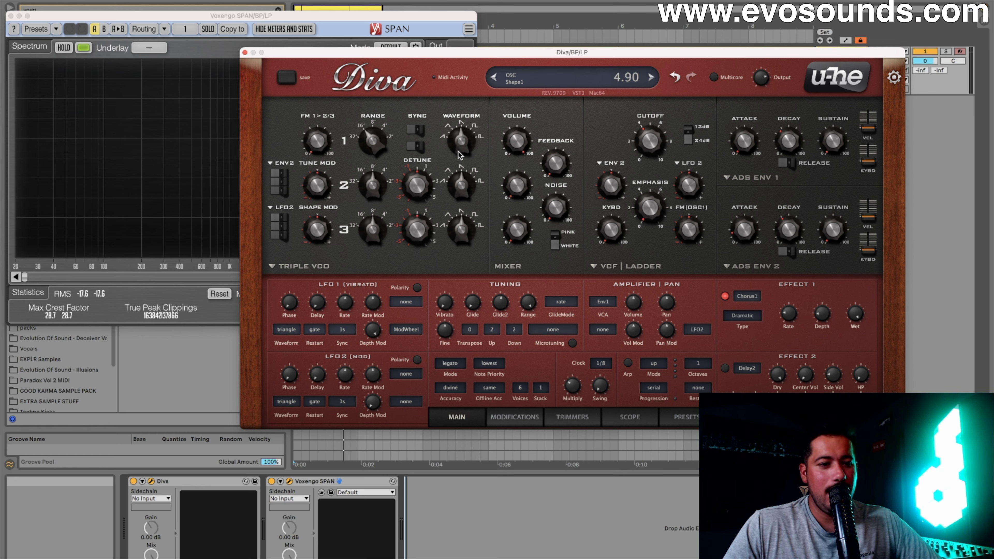
drag(610, 177, 611, 174)
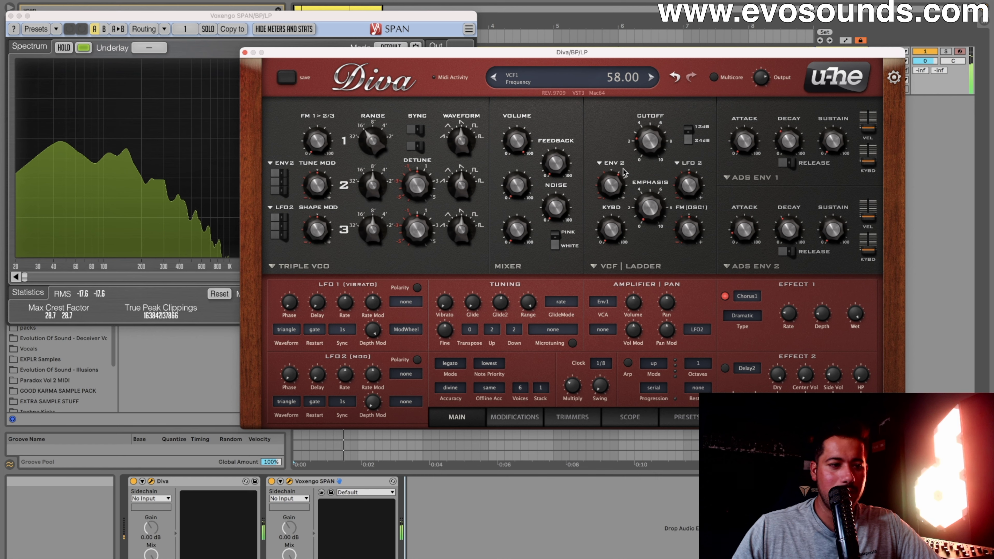
Switch off the chorus effect and set the filter's Env 2 modulation depth to 50.00.
click(725, 296)
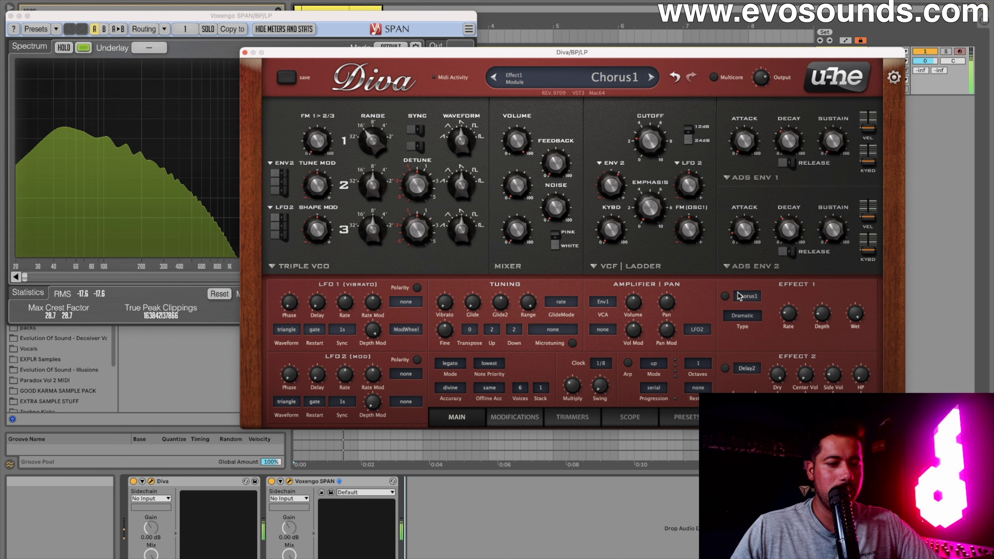
drag(607, 185, 607, 172)
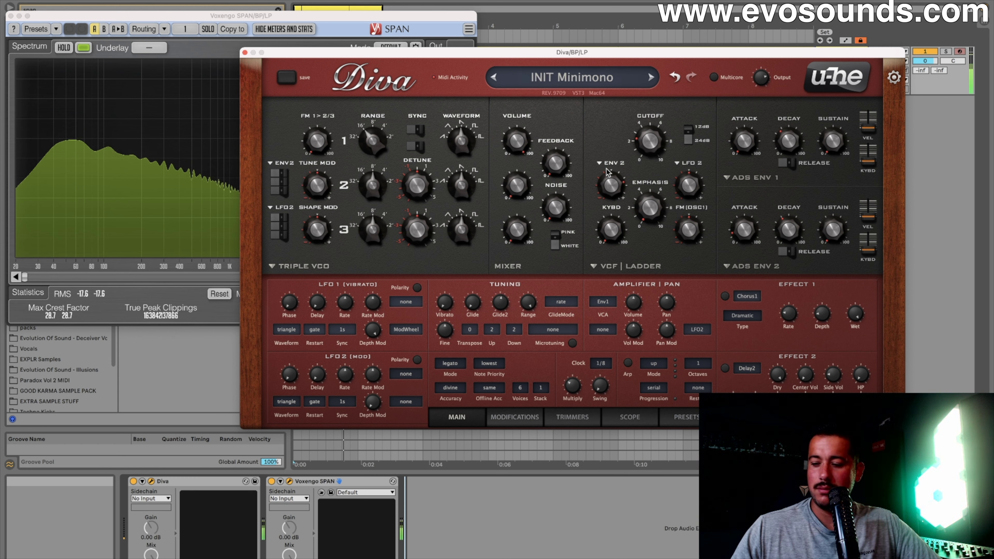
drag(609, 175, 614, 184)
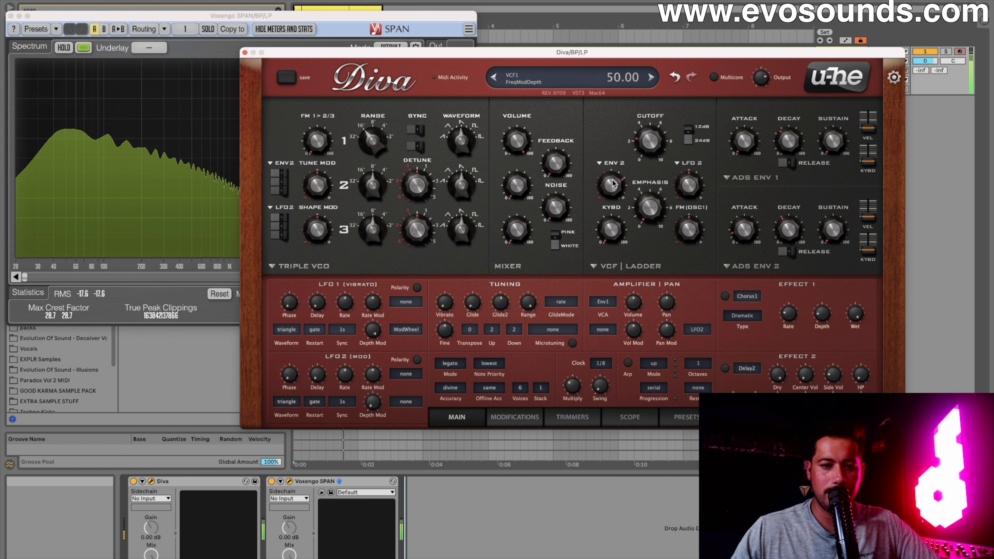
Adjust envelope 1's sustain, with envelope 2's decay at 40.00 and the filter cutoff at 63.50.
drag(822, 142, 872, 47)
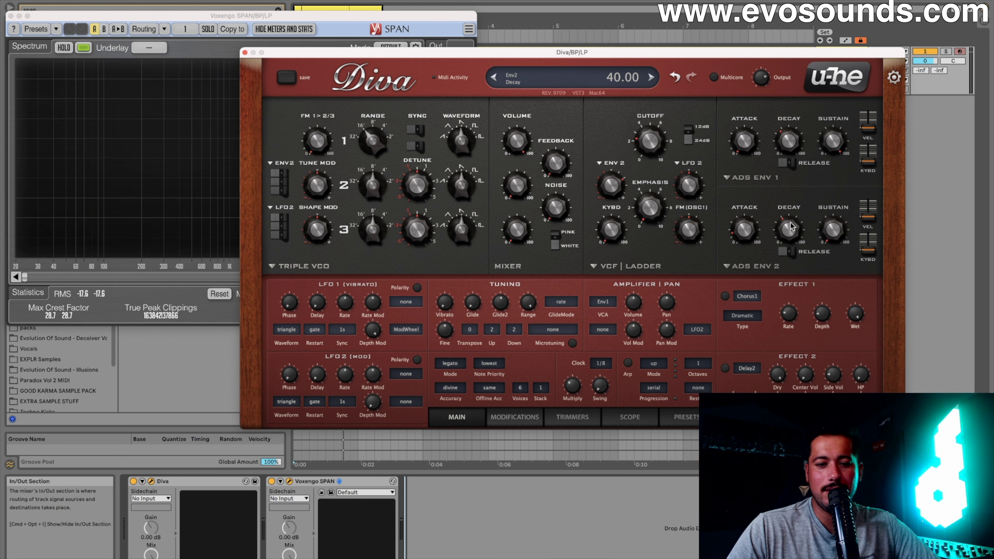
drag(831, 146, 823, 162)
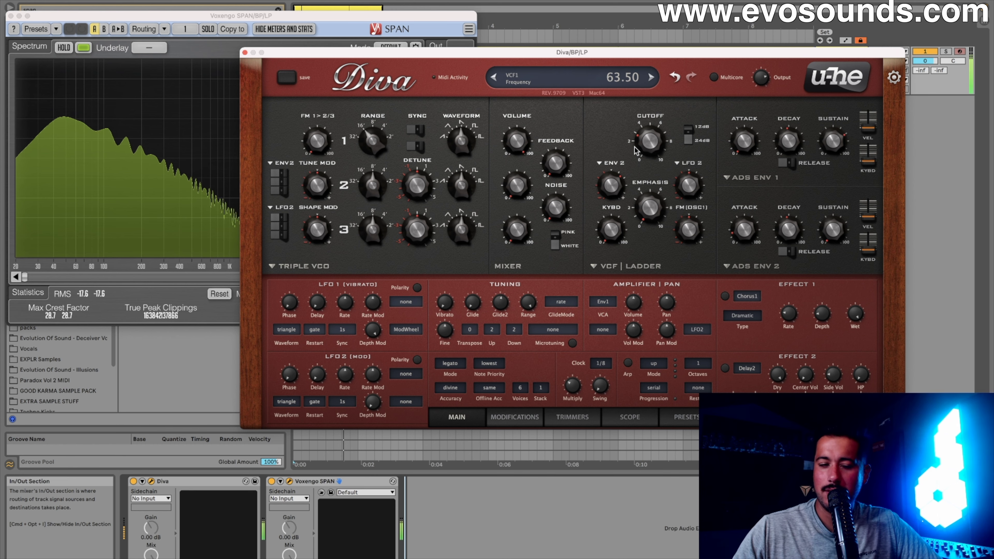
Raise the glide amount and slightly reduce the filter's Env 2 modulation depth.
drag(472, 302, 477, 249)
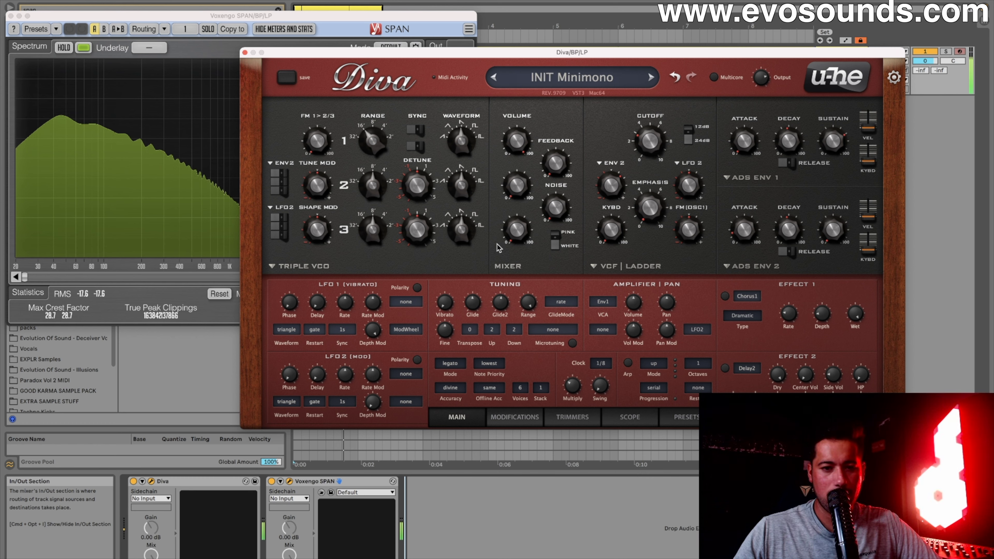
drag(617, 192, 617, 196)
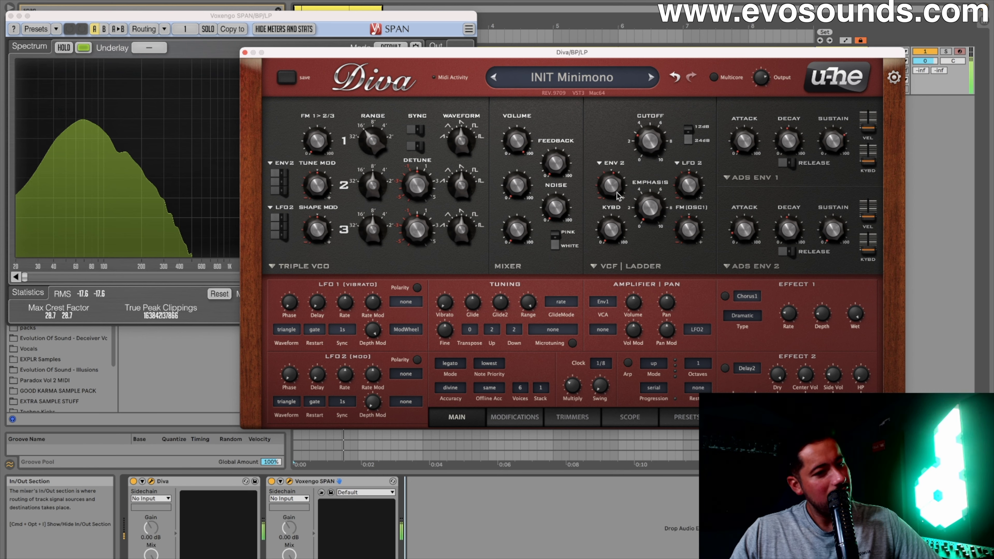
Set oscillator 1's waveform to 3.10 and reset the filter's Env 2 modulation depth.
drag(462, 135, 441, 149)
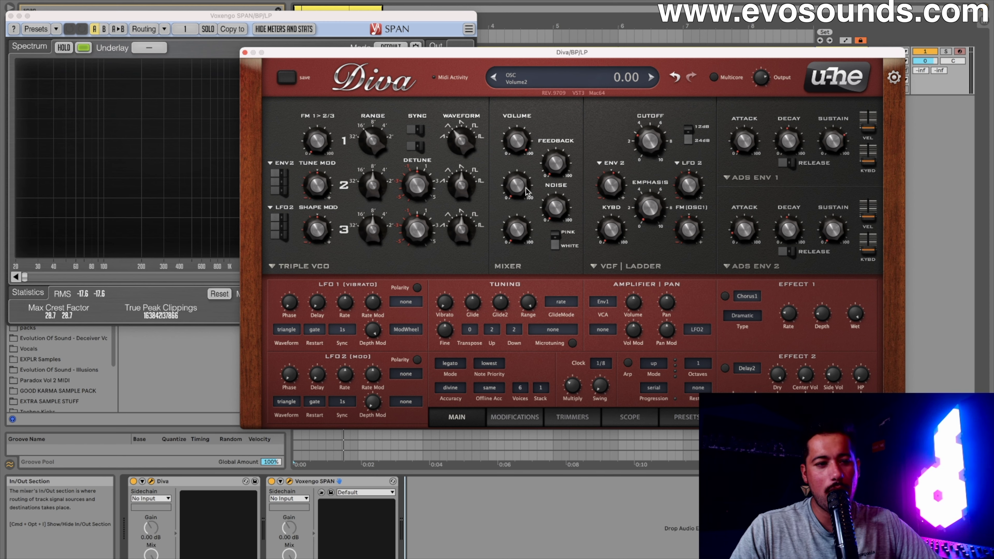
double_click(611, 180)
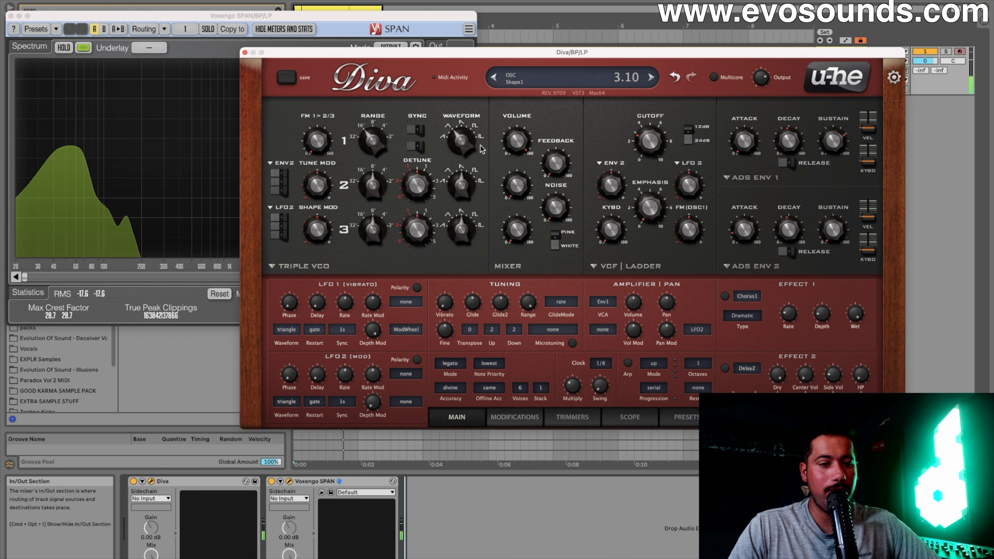
Switch on release for envelope 1 and adjust its decay, trying 47.50.
click(789, 163)
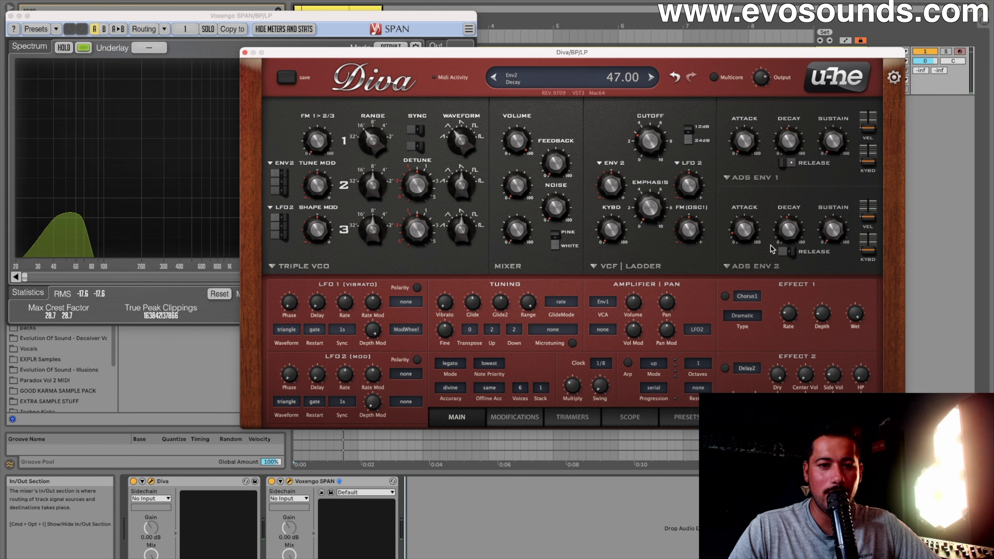
drag(789, 154, 789, 153)
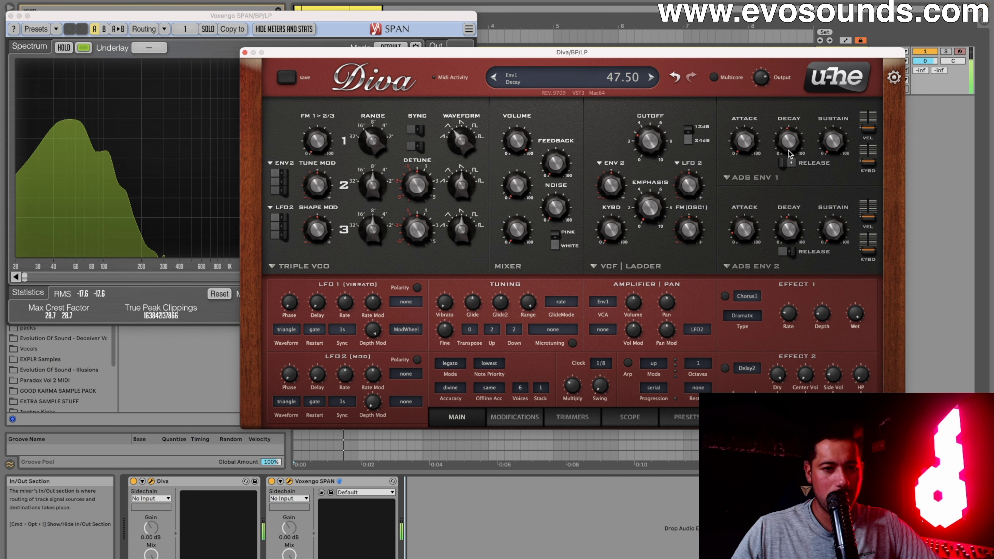
drag(788, 142, 784, 159)
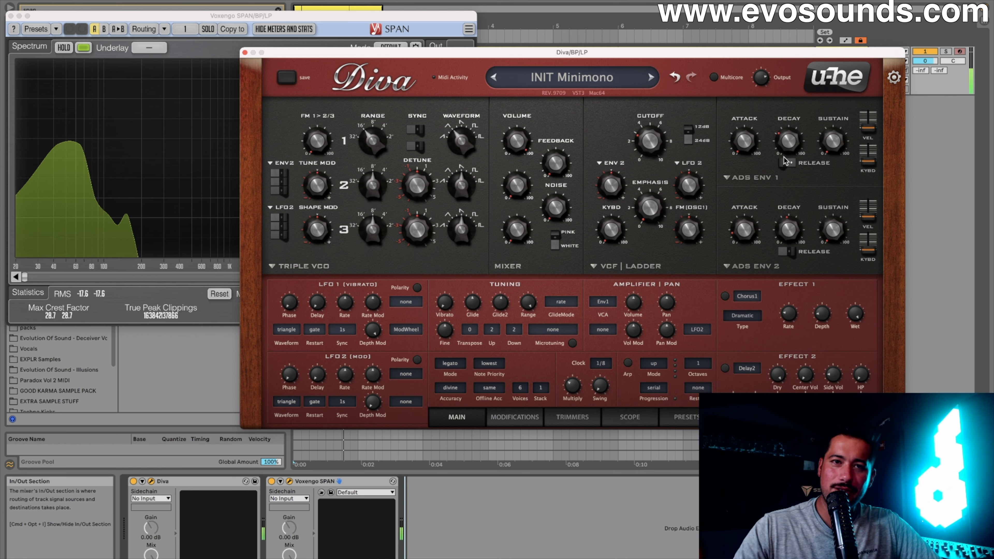
Route envelope 2 to oscillator 1's tuning with a modulation depth of 10.40 and readjust envelope 2's decay.
mouse_move(656, 162)
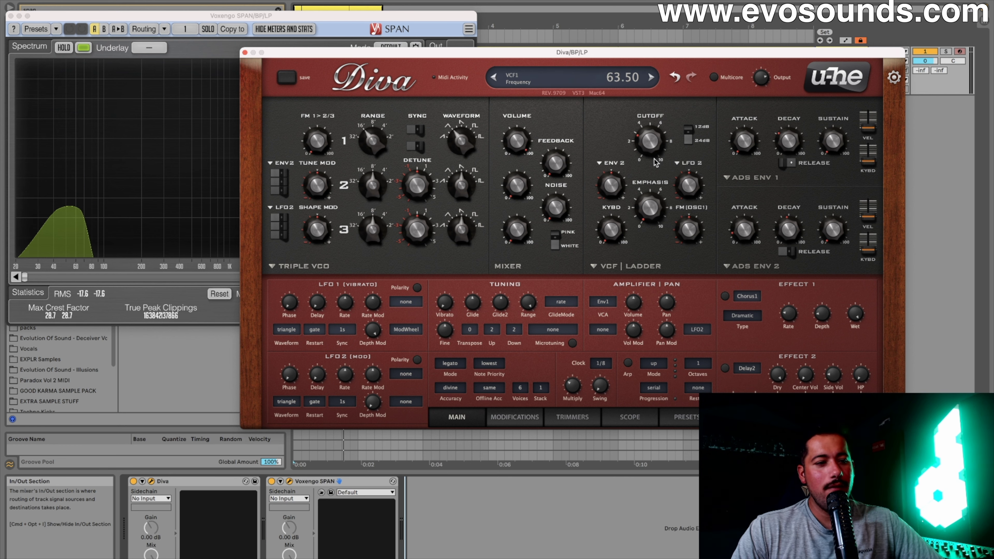
mouse_move(291, 171)
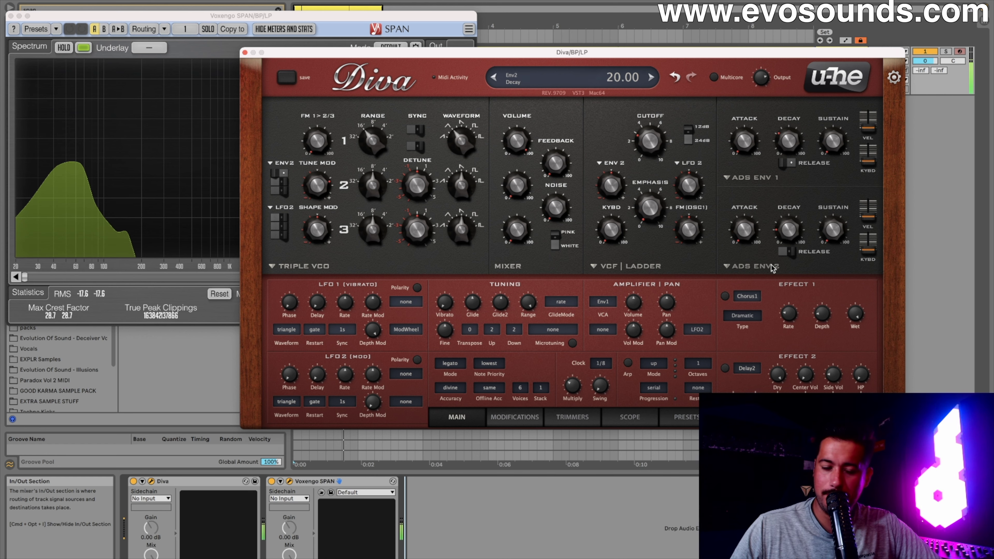
drag(786, 228, 789, 212)
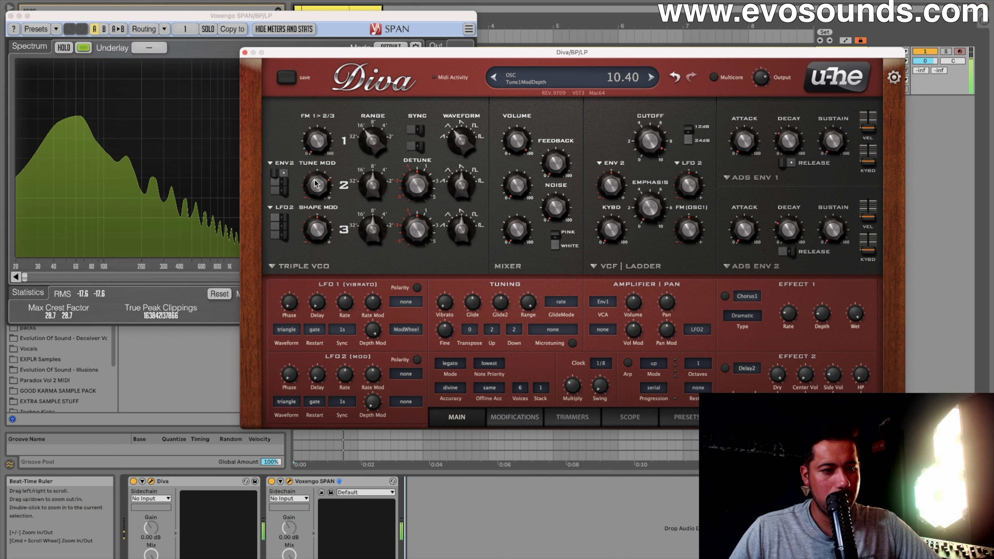
Readjust oscillator 1's Env 2 tuning modulation depth, trying 15.60, and lower the filter cutoff.
drag(316, 183, 336, 172)
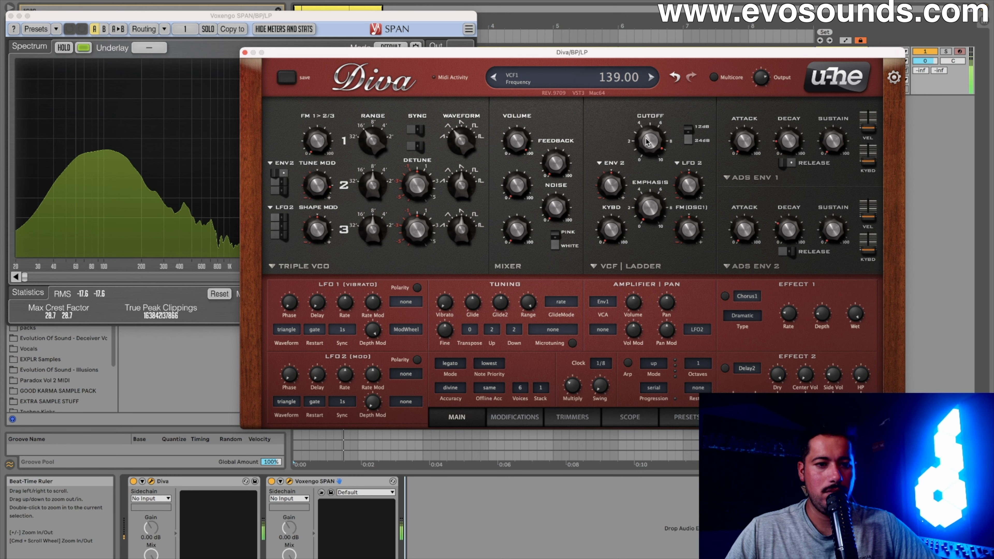
drag(645, 168, 646, 203)
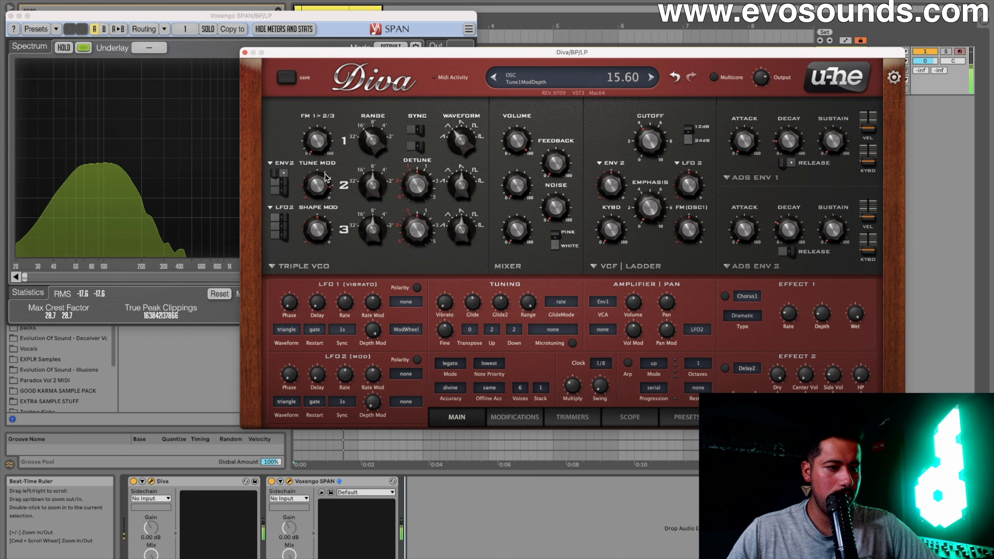
drag(325, 177, 324, 186)
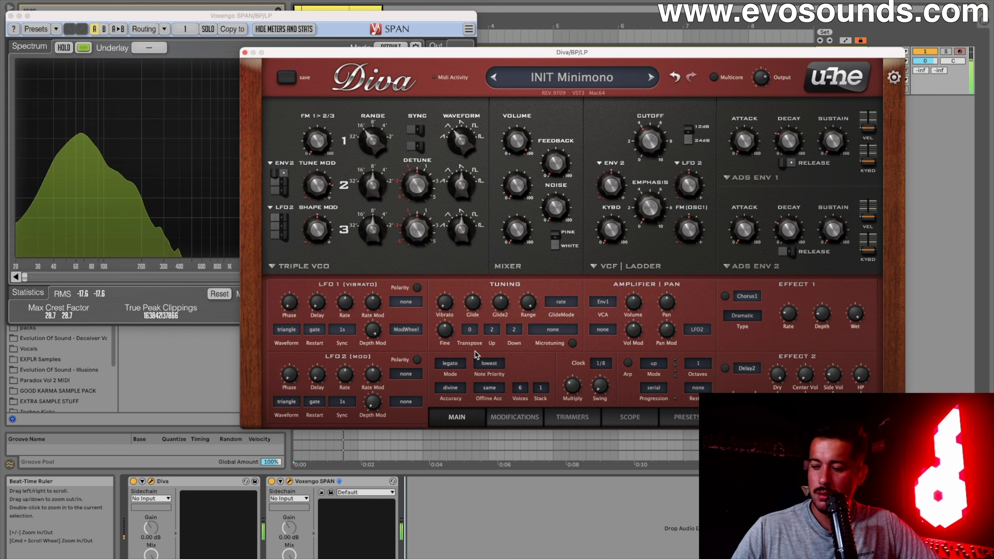
Turn on effect 1 as Rotary1 with more drive and slightly readjust the filter cutoff.
click(725, 296)
click(747, 296)
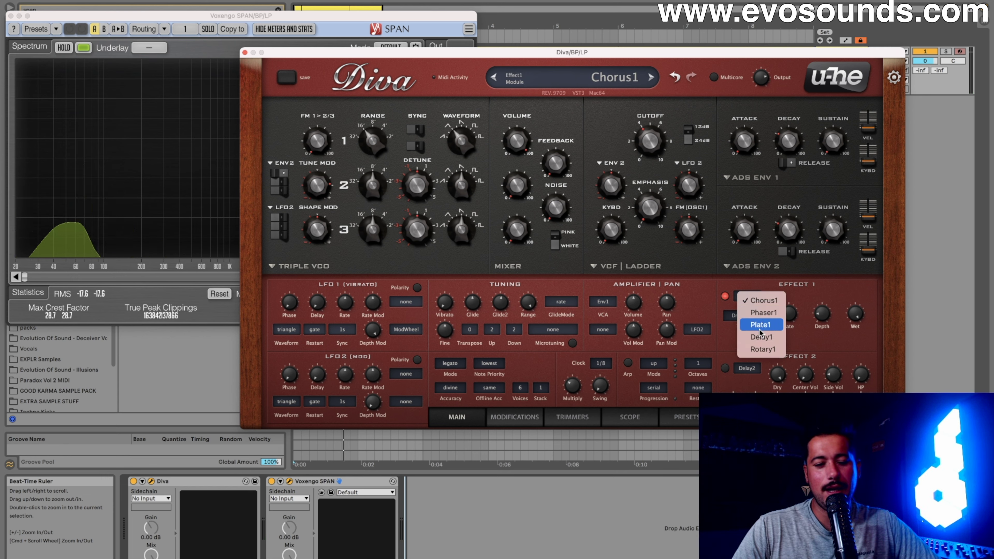
click(761, 349)
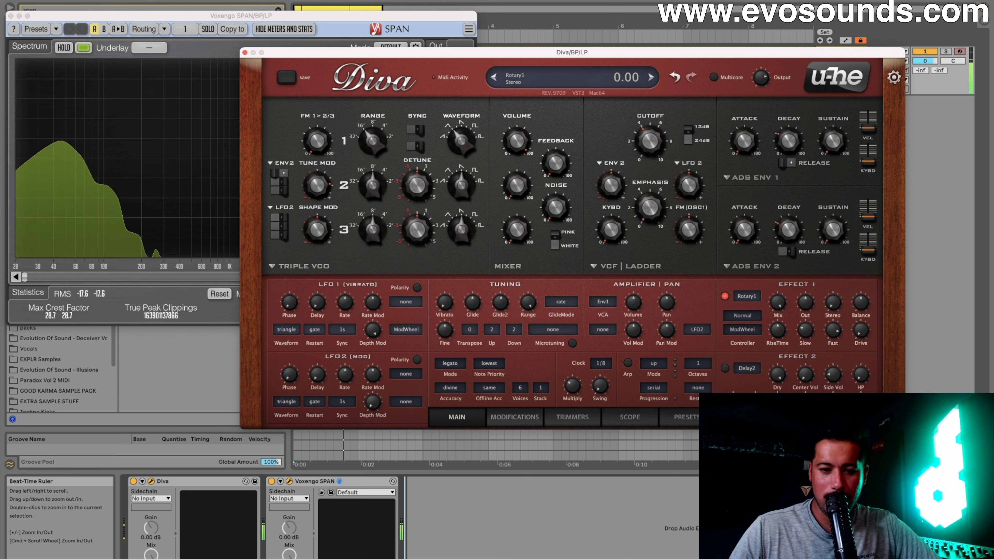
drag(861, 330, 892, 264)
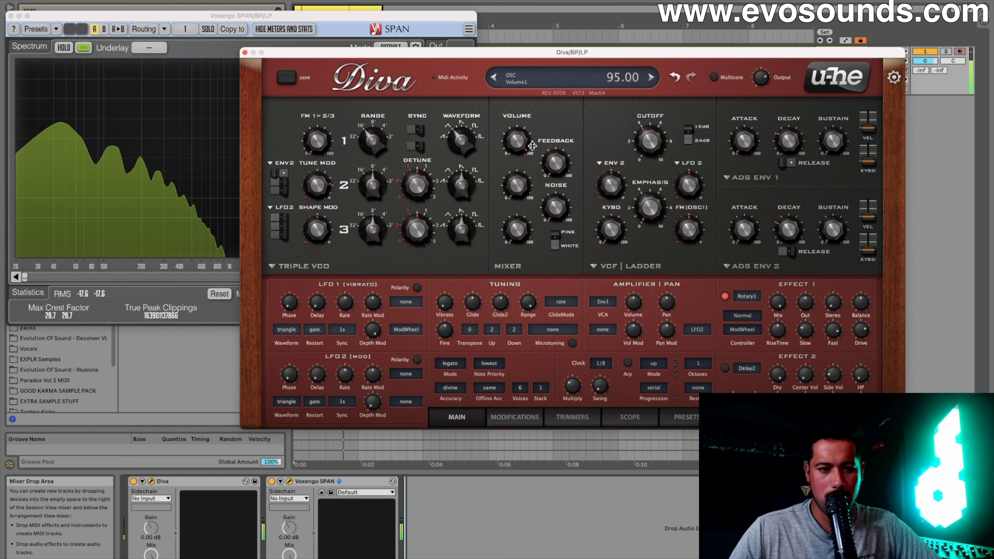
mouse_move(644, 156)
mouse_down()
mouse_move(640, 147)
mouse_move(639, 156)
mouse_up()
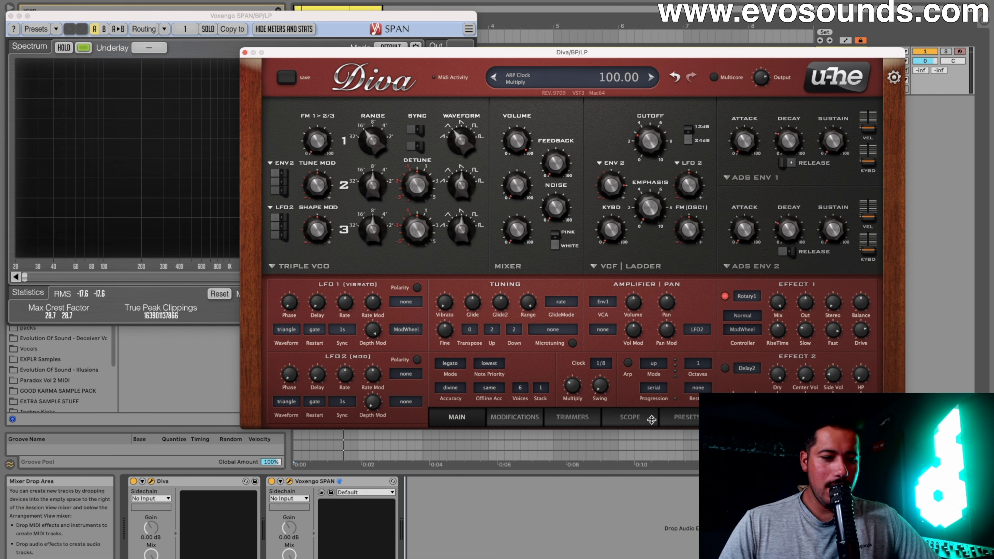
Load the INIT Jupe-6 preset from the templates and return to the main synth page.
click(684, 417)
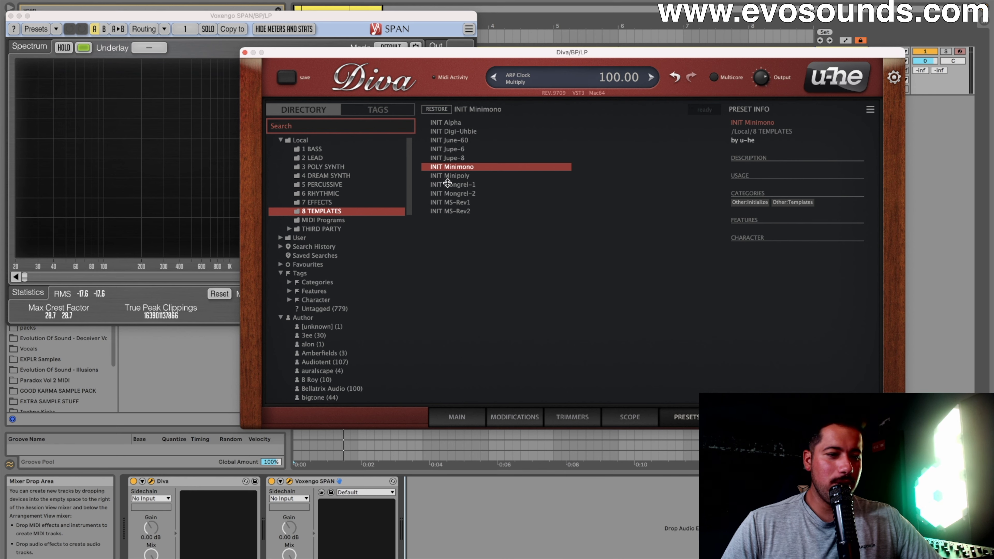
click(454, 149)
click(454, 415)
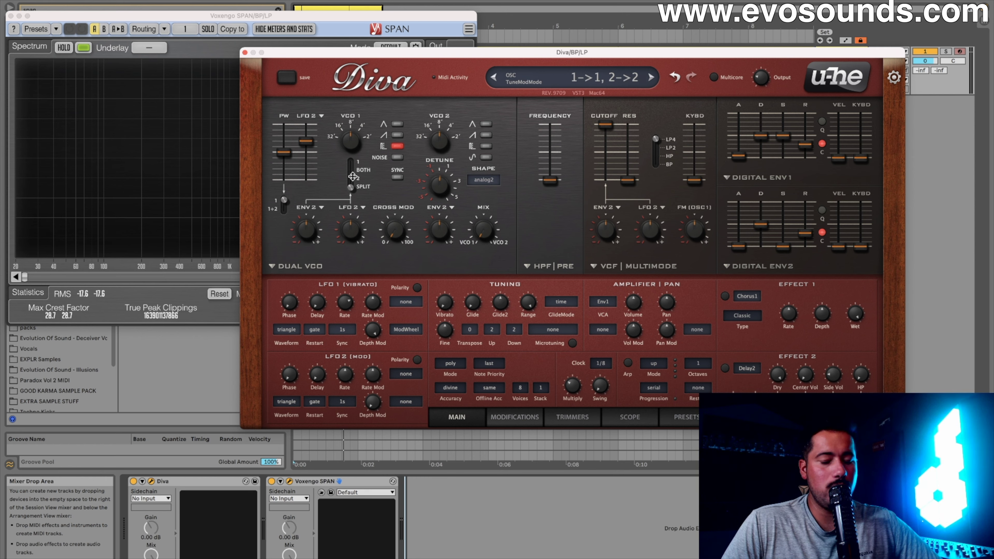
Lower the filter cutoff, adjust its Env 2 modulation depth and reduce LFO 2's pulse-width modulation.
drag(605, 125, 605, 167)
drag(605, 235, 600, 236)
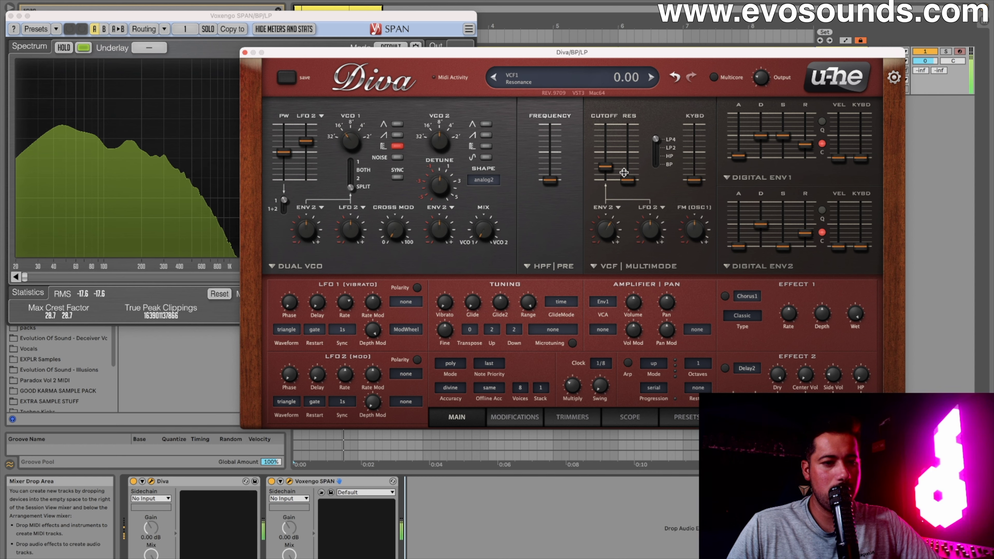
drag(606, 226, 607, 216)
drag(605, 167, 601, 185)
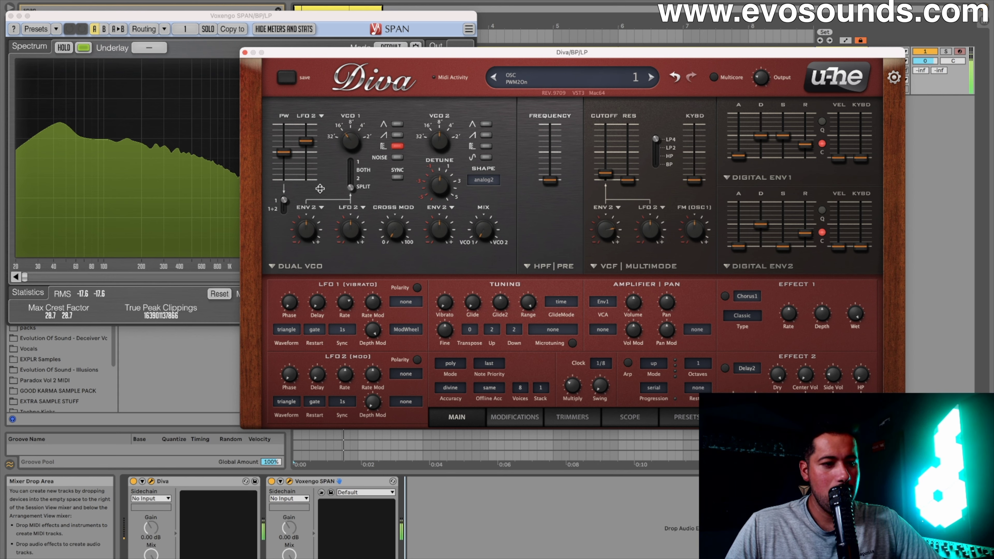
drag(310, 139, 310, 152)
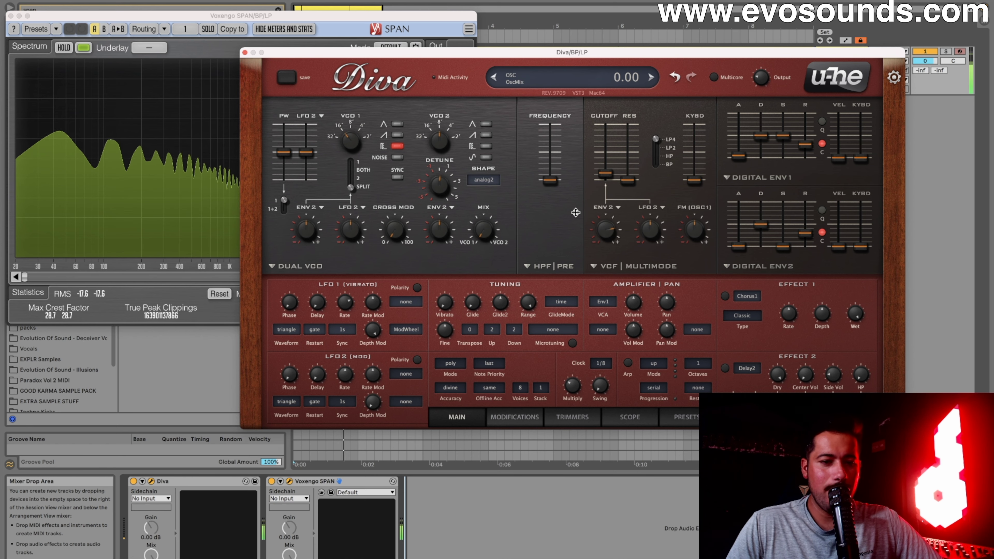
Switch the filter to BP with 45.00 resonance, drop envelope 1's sustain to zero and shorten envelope 2's decay.
drag(656, 140, 627, 155)
drag(604, 230, 603, 242)
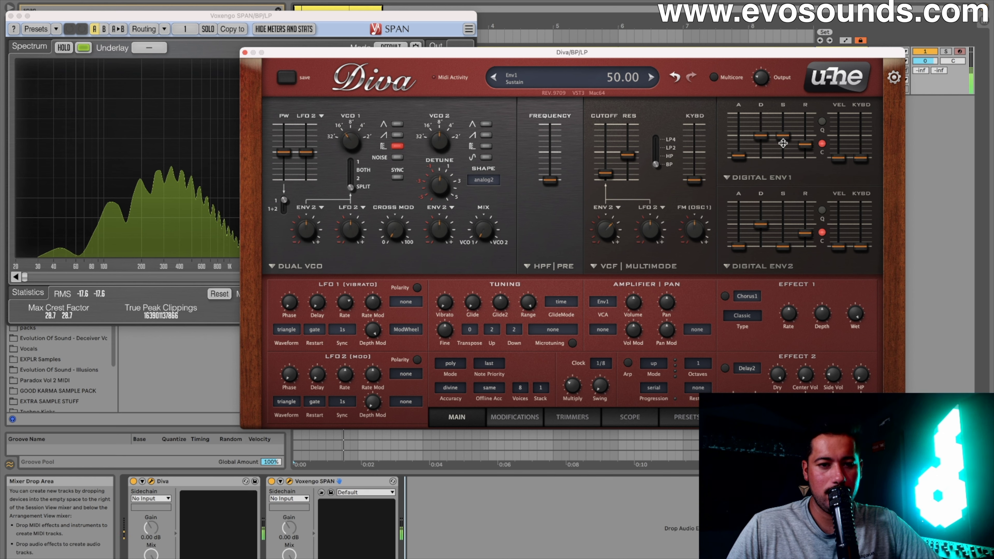
drag(783, 144, 782, 164)
mouse_move(768, 226)
mouse_down()
mouse_move(769, 243)
mouse_move(769, 231)
mouse_up()
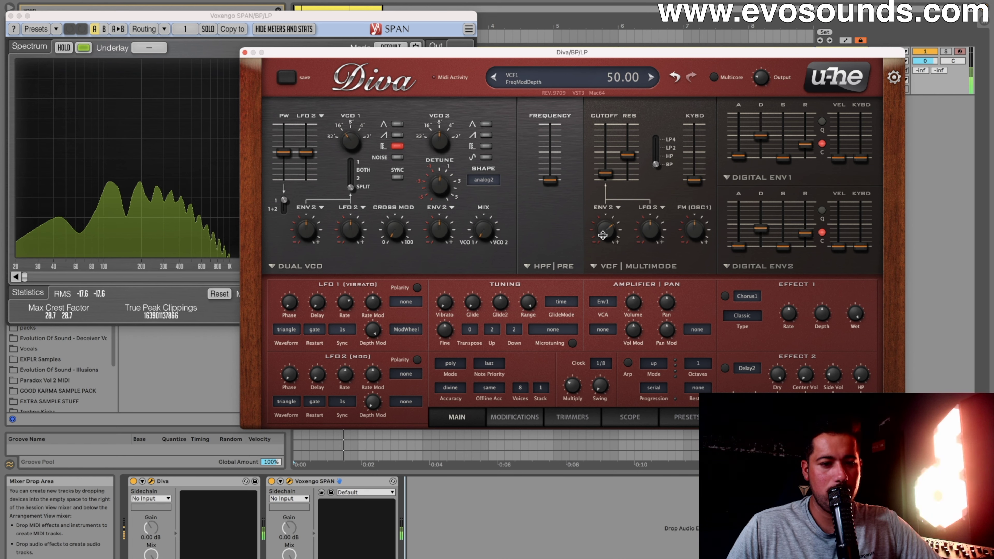
Raise the band-pass filter's cutoff to 59.00 and fine-tune its Env 2 modulation depth.
drag(602, 235, 603, 232)
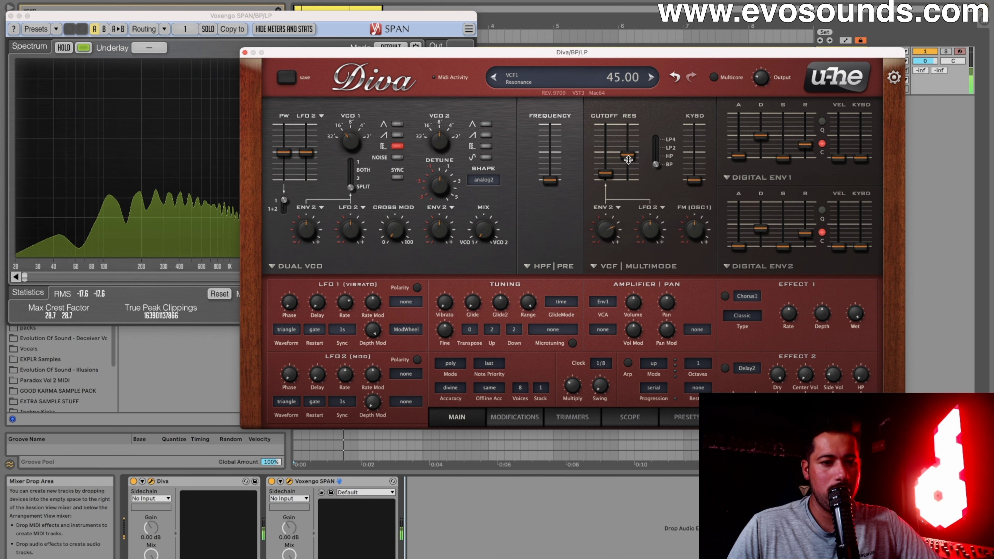
drag(628, 160, 606, 166)
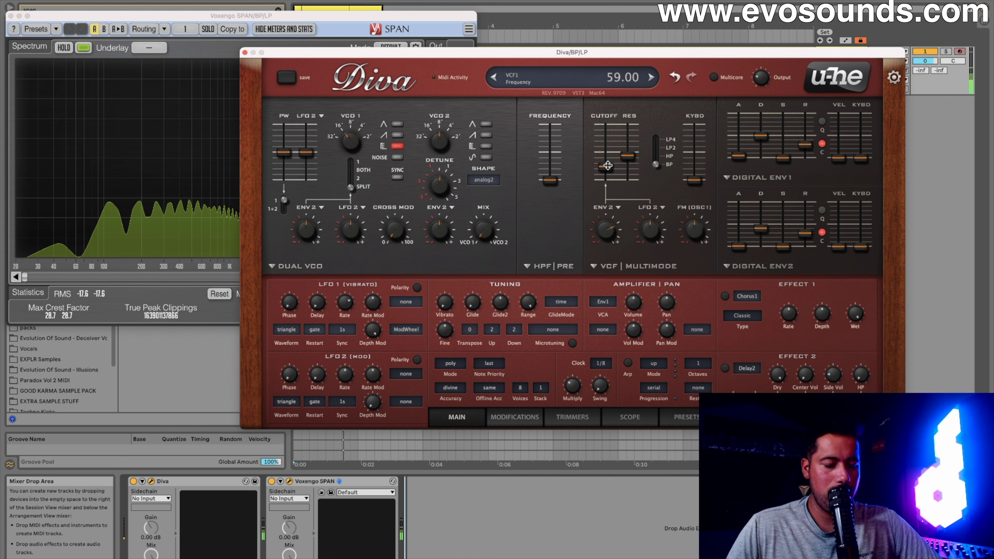
drag(610, 230, 611, 229)
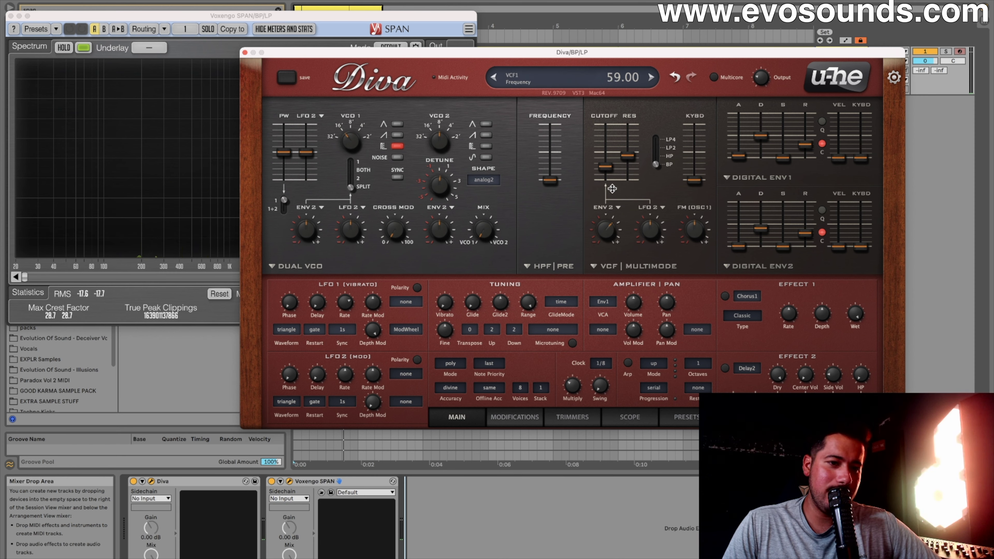
Set the filter to LP4 with a resonance of 34.00, enable VCO 2's sawtooth and readjust the filter's Env 2 depth.
drag(656, 163, 656, 139)
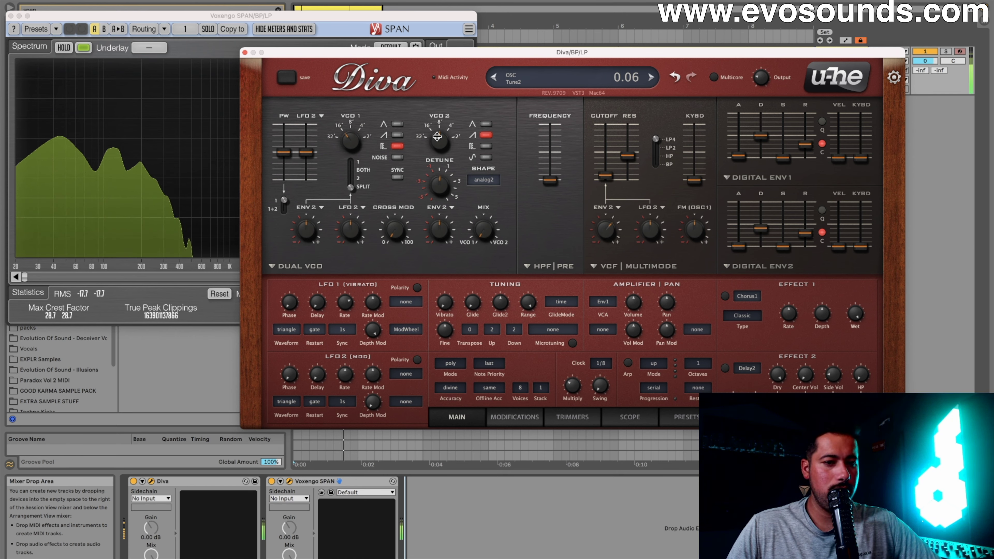
mouse_move(626, 159)
mouse_down()
mouse_move(625, 185)
mouse_move(626, 164)
mouse_up()
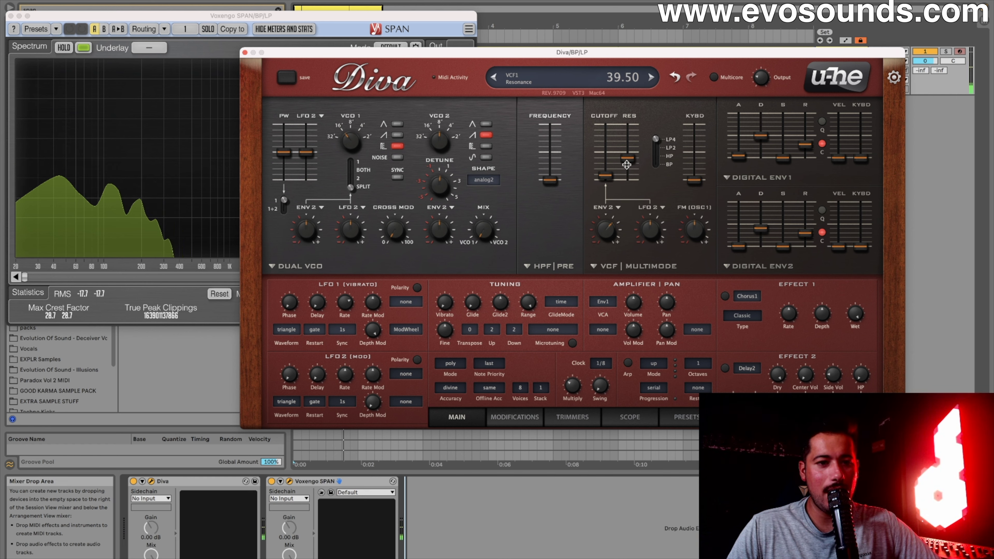
drag(605, 230, 599, 231)
drag(627, 159, 628, 166)
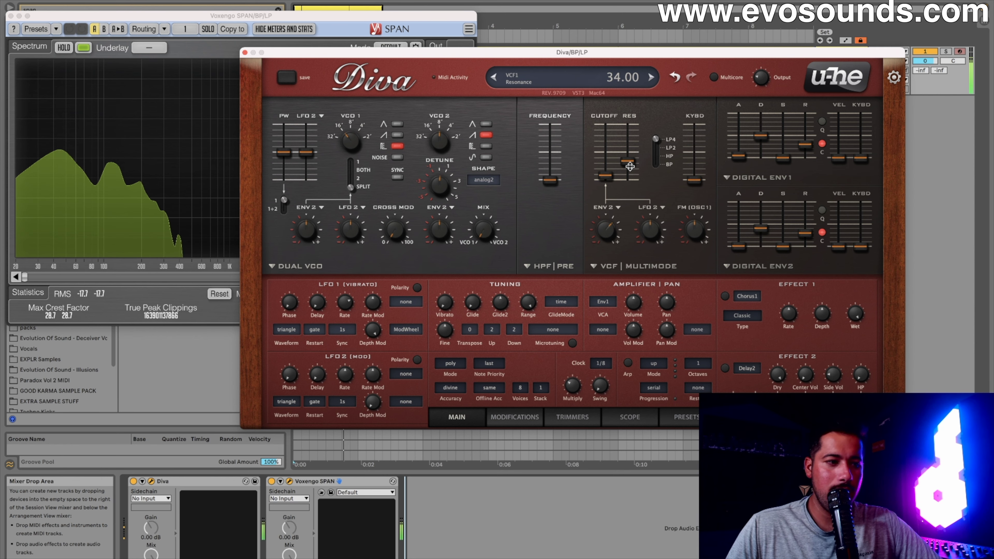
drag(615, 234, 618, 219)
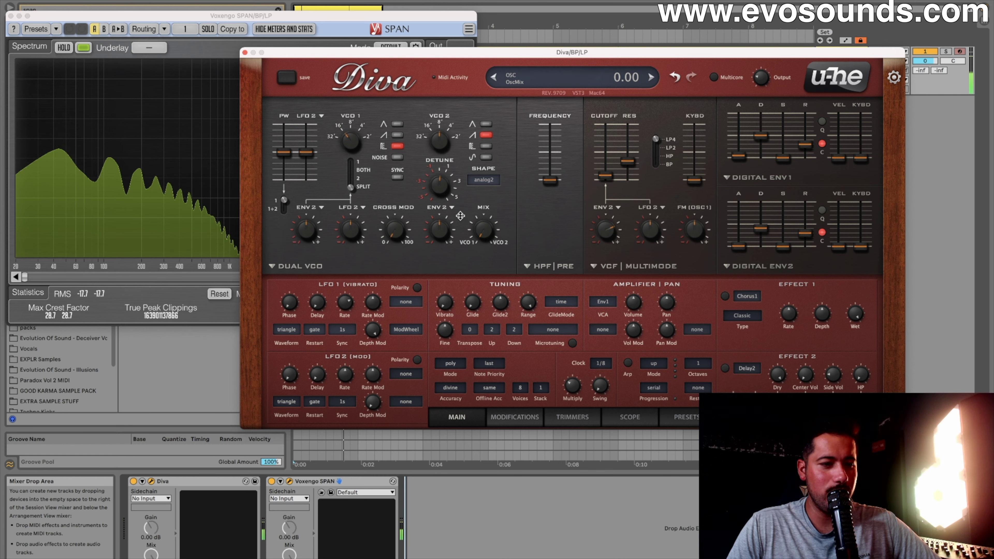
Lower VCO 2's detune, set the oscillator mix to 48.00 and bring the filter resonance down to zero.
drag(440, 189, 330, 471)
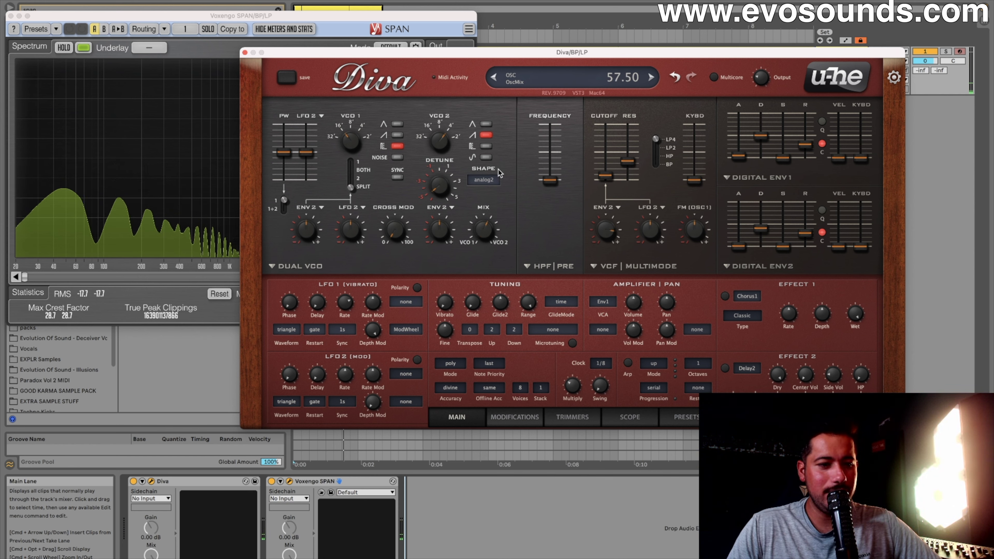
drag(484, 229, 483, 240)
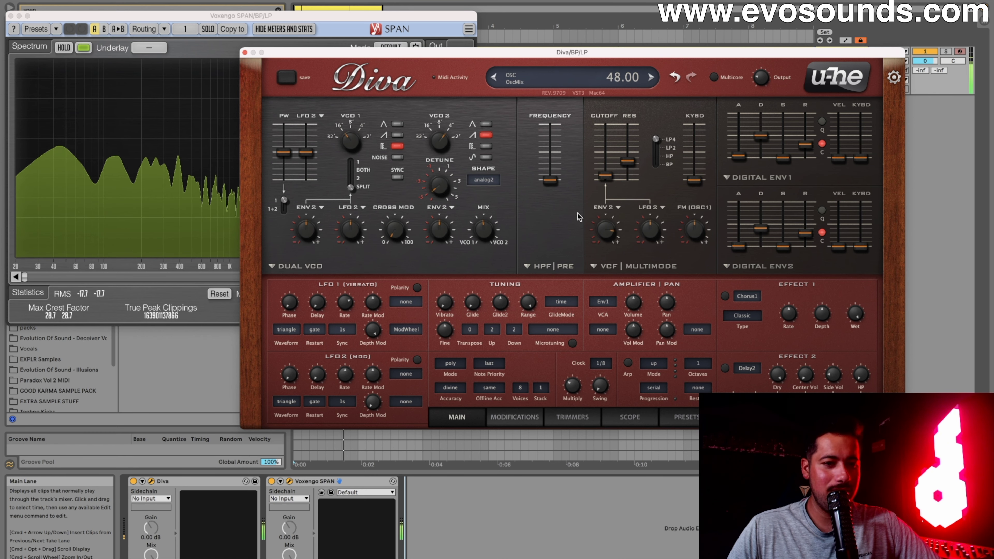
drag(630, 164, 629, 191)
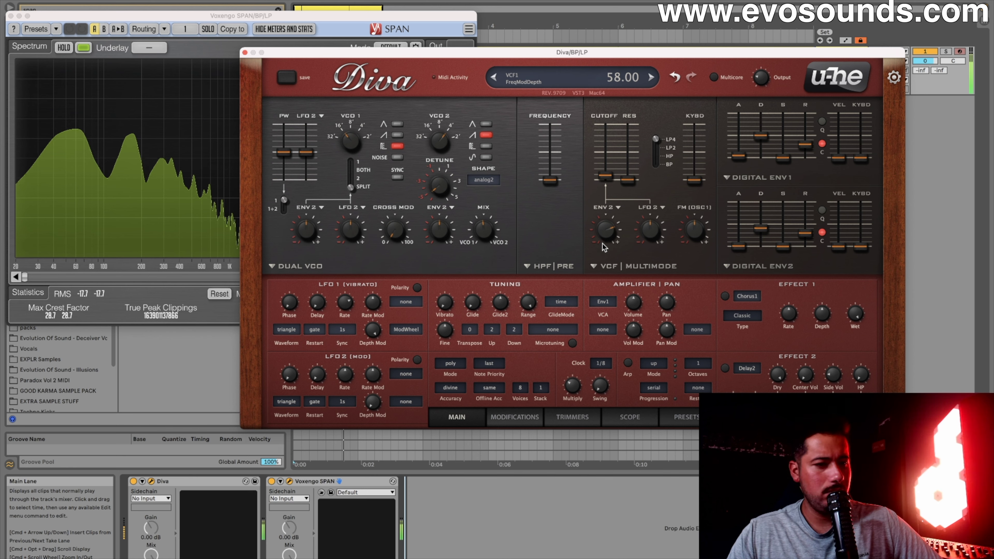
Set the transient mode in the trimmers to osc reset.
click(586, 425)
click(647, 369)
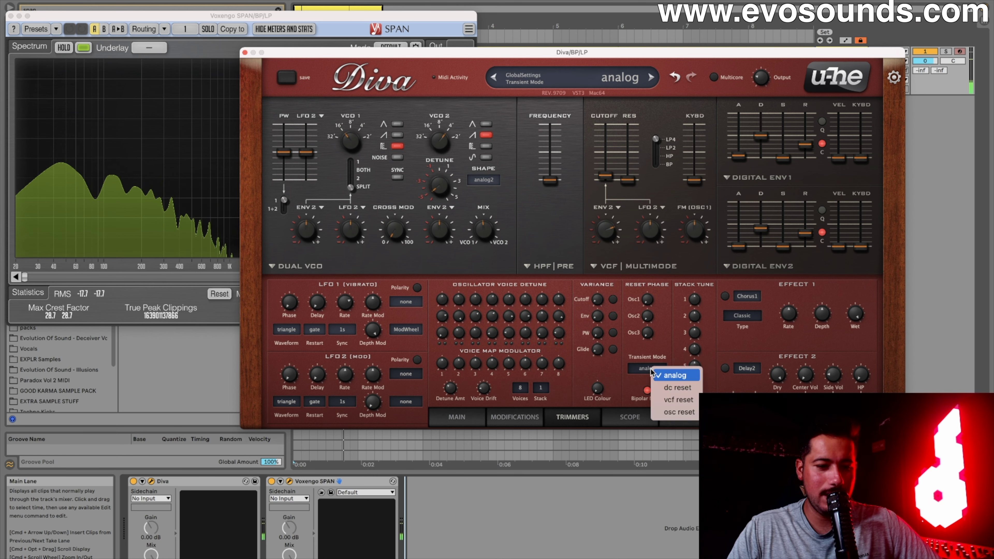
click(669, 385)
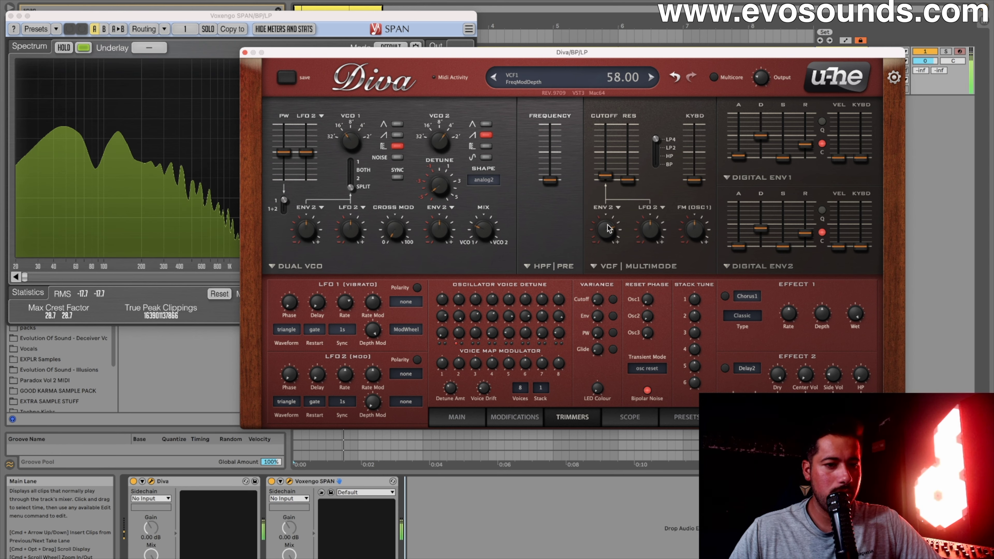
Switch VCO 2 to the sine waveform and VCO 1 to the triangle waveform.
click(485, 157)
click(486, 136)
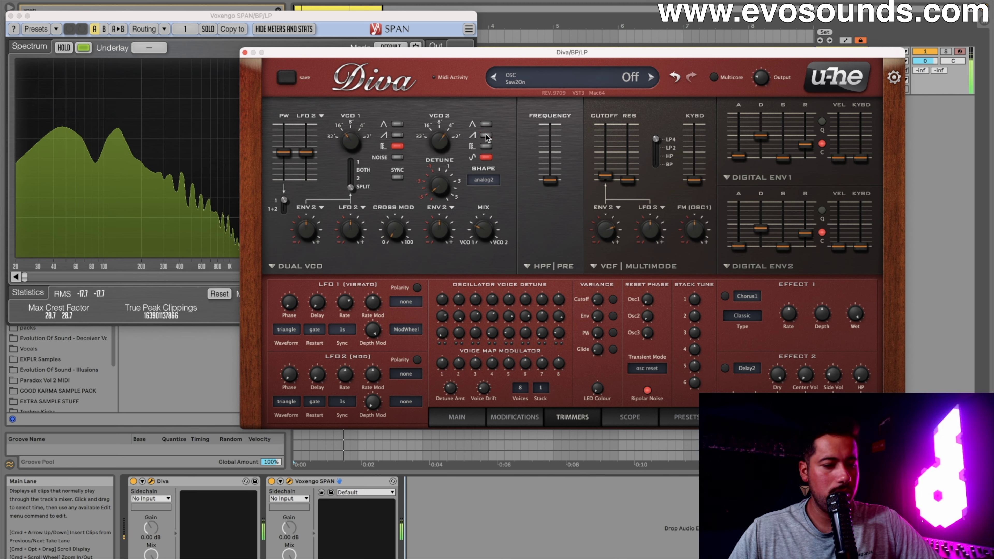
click(397, 146)
click(397, 124)
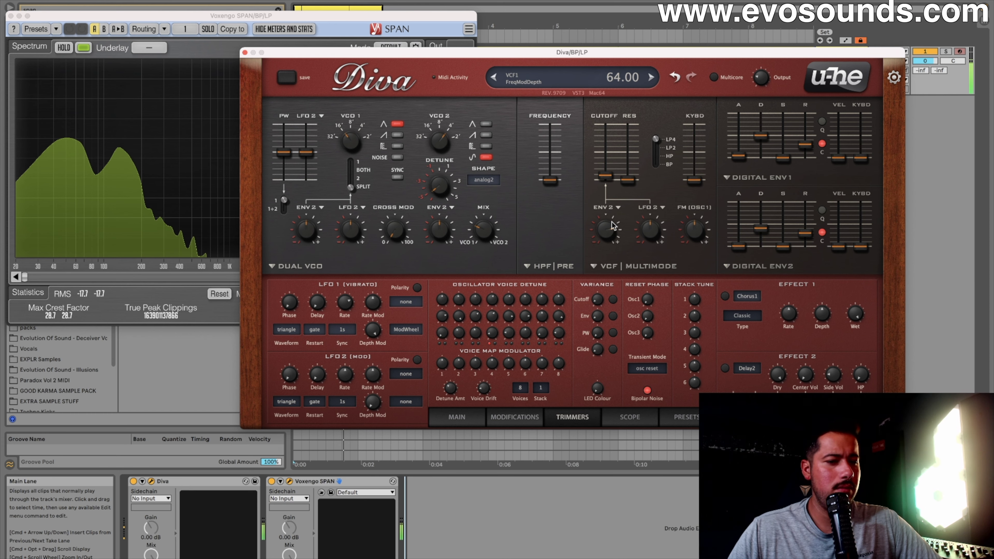
Turn on effect 1 and set it to the Plate1 reverb.
click(724, 296)
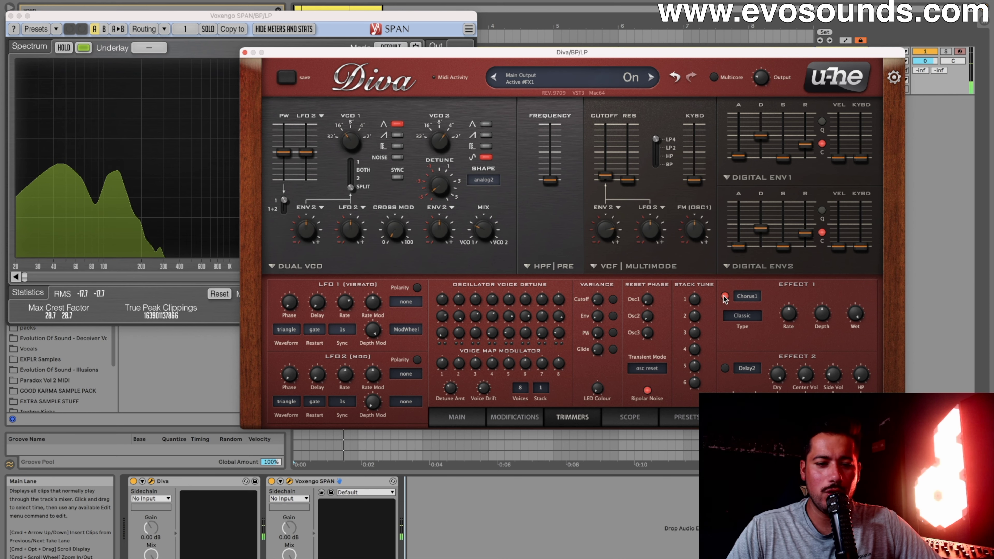
click(747, 296)
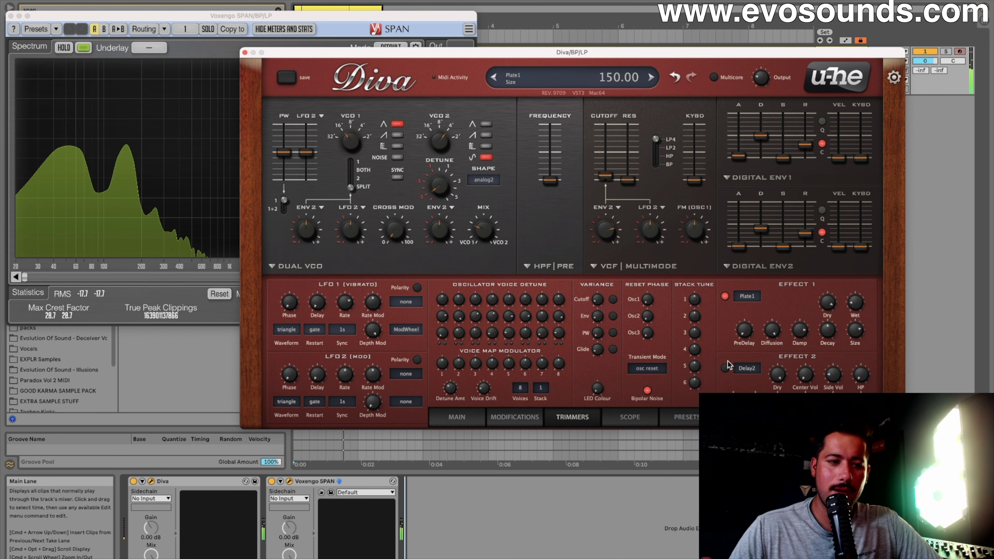
Switch both VCO 1 and VCO 2 to the pulse waveform only.
click(397, 124)
click(397, 145)
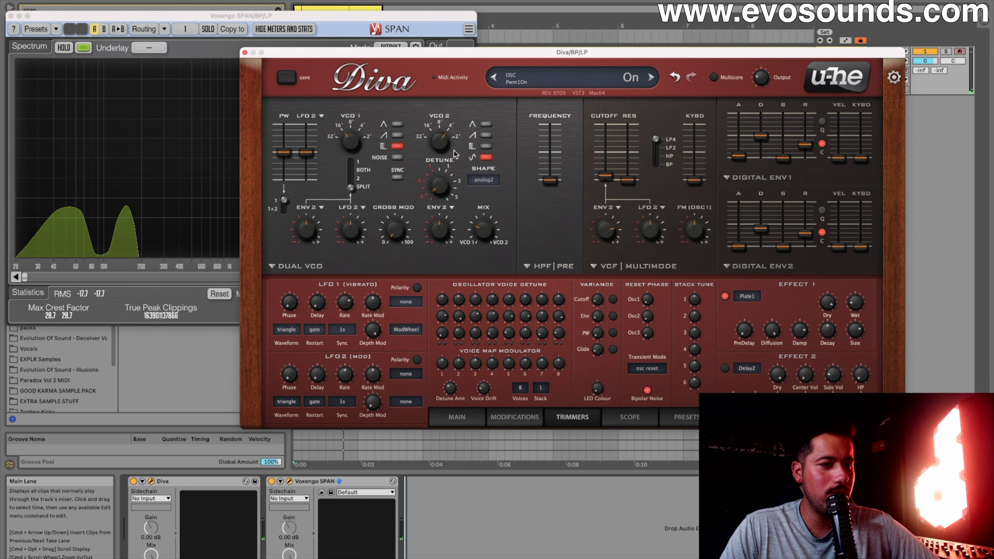
click(486, 145)
click(486, 158)
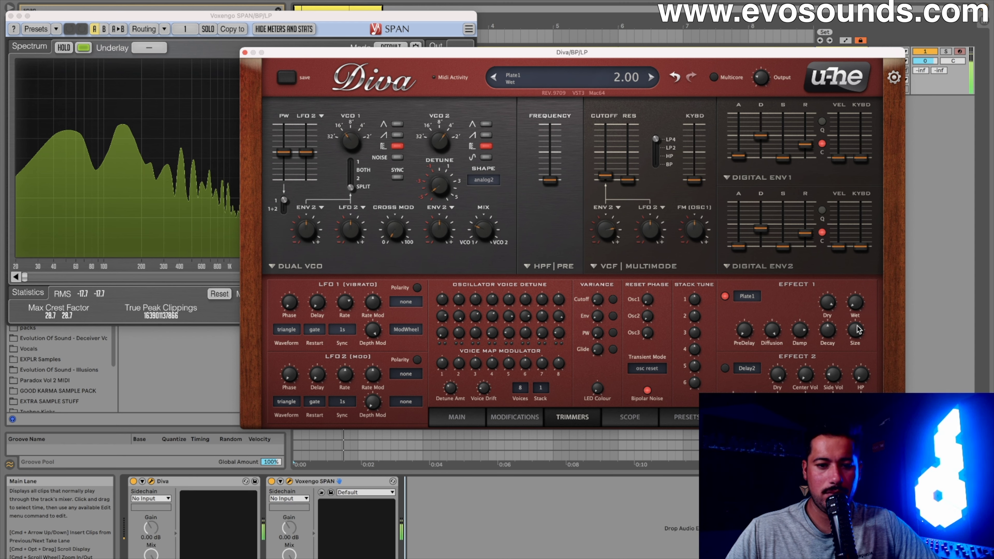
Shift the oscillator mix towards VCO 1, to 11.00, and return to the main tuning and voice settings.
click(724, 297)
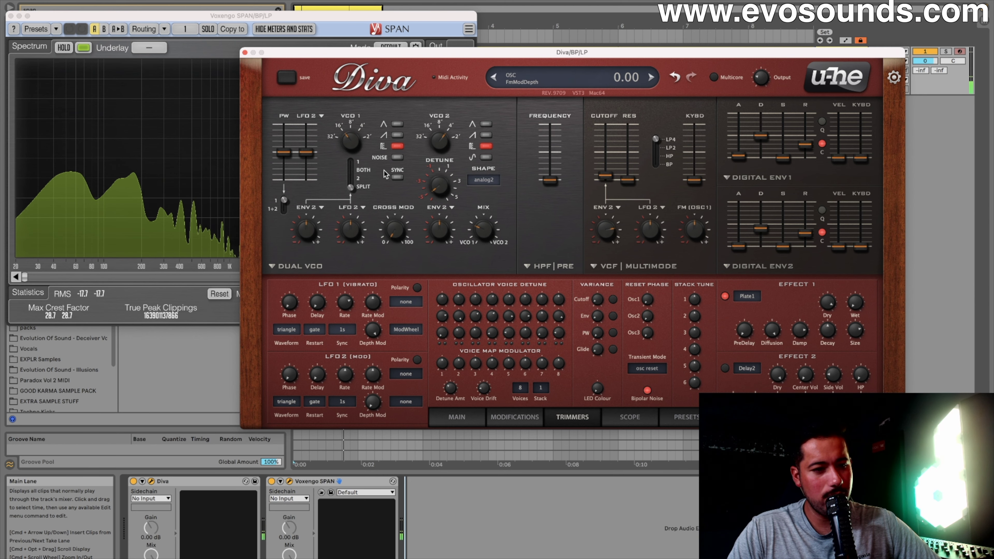
drag(487, 228, 486, 237)
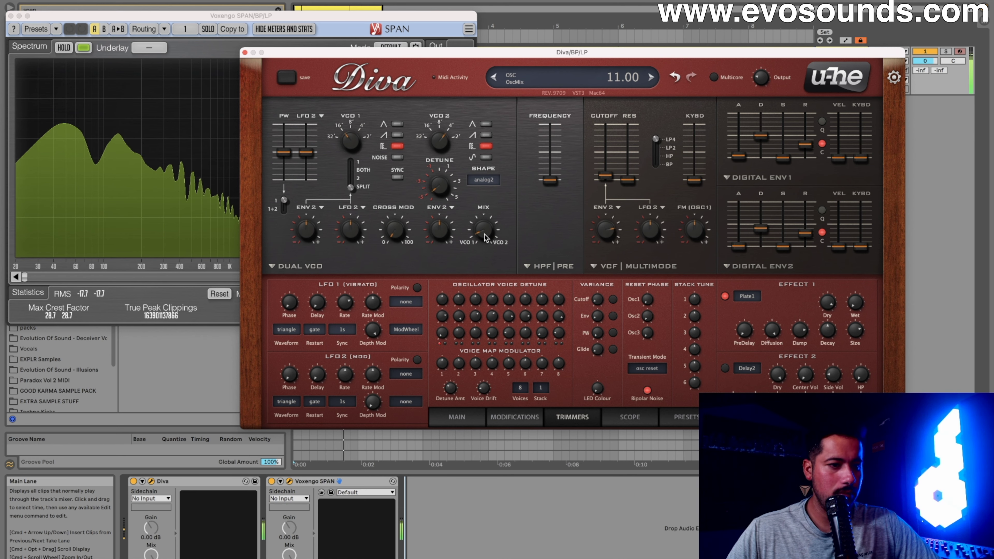
click(460, 422)
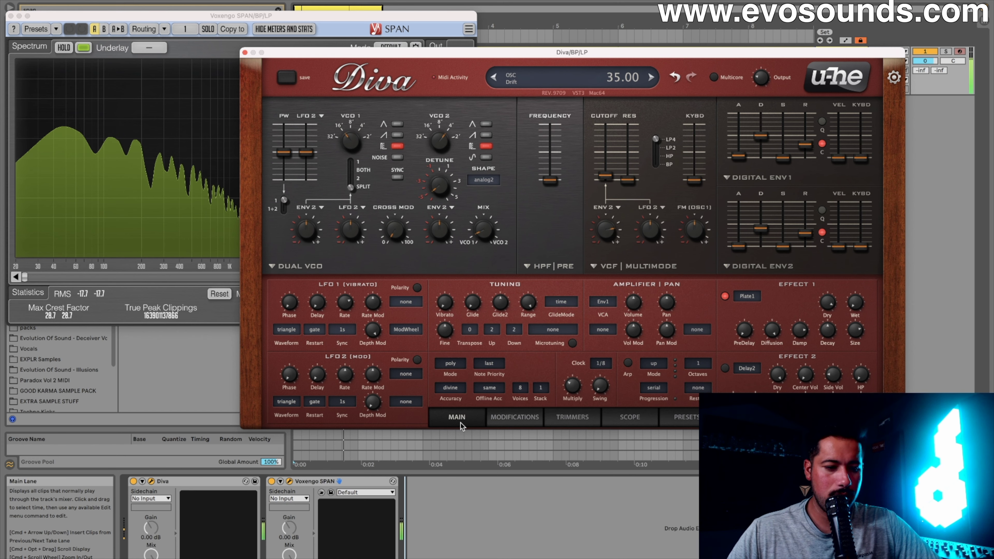
Set the voice mode to mono.
click(454, 364)
click(471, 386)
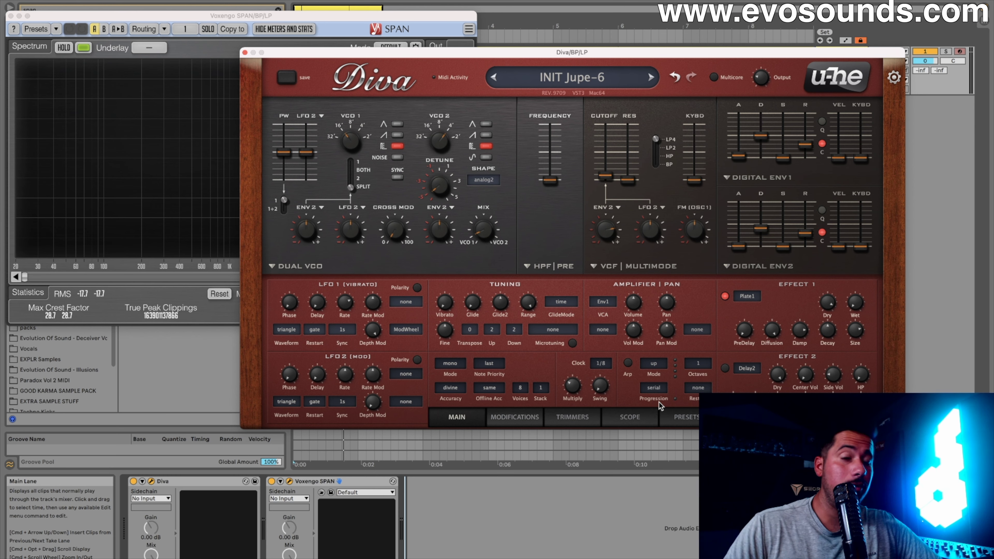
Load the INIT Minimono template, return to the main synth settings and set the output level to 118.00.
click(681, 411)
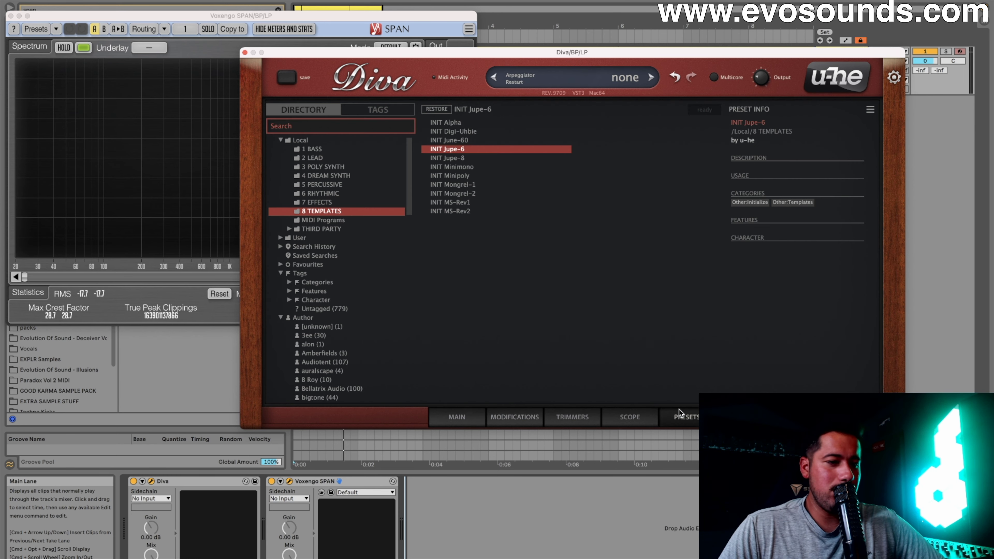
click(454, 167)
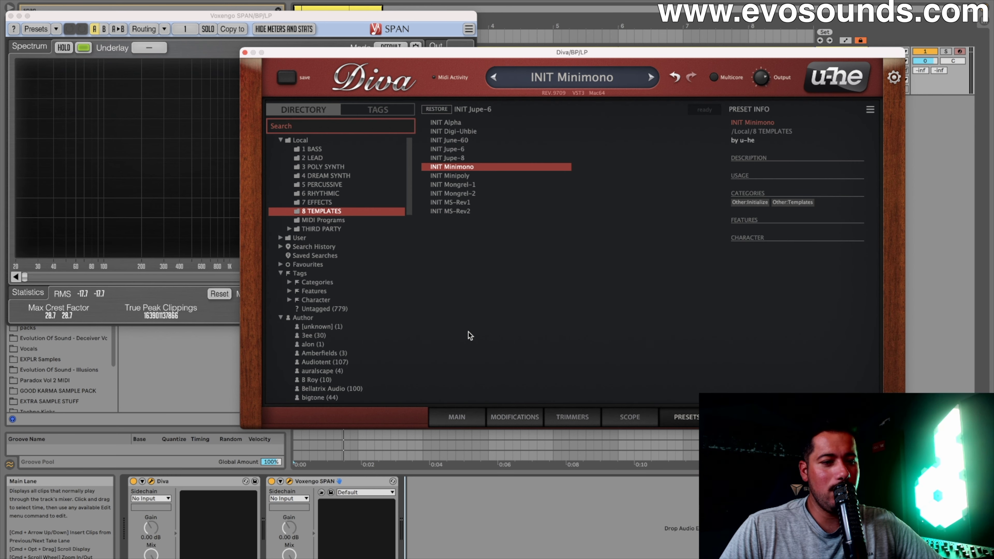
click(457, 417)
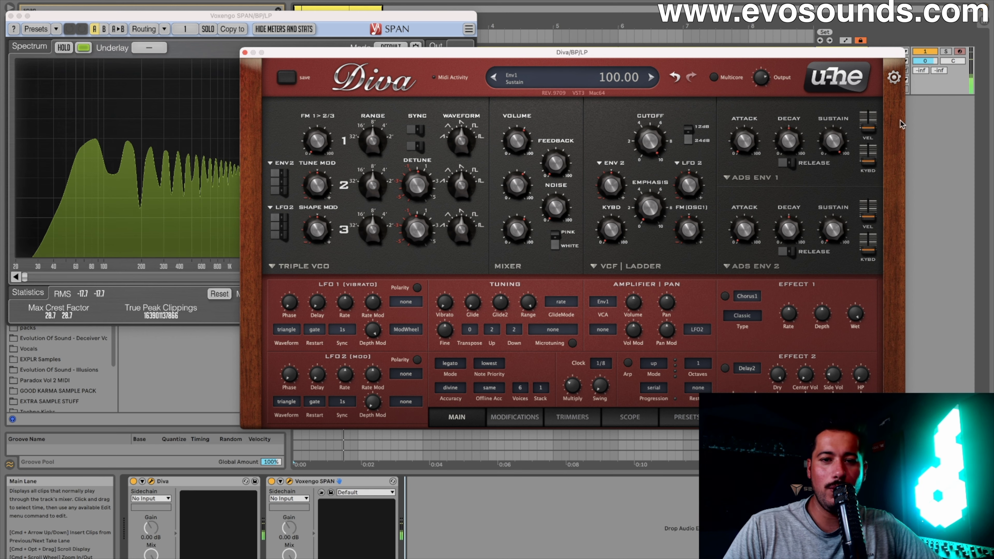
drag(762, 78, 765, 91)
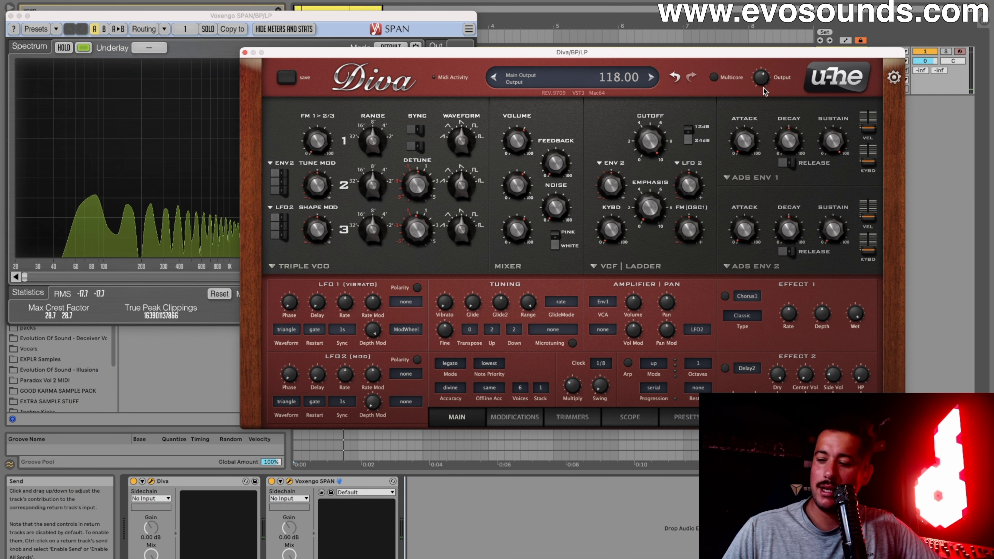
Sweep the filter cutoff and switch effect 1 to the Plate1 reverb.
drag(650, 142, 639, 163)
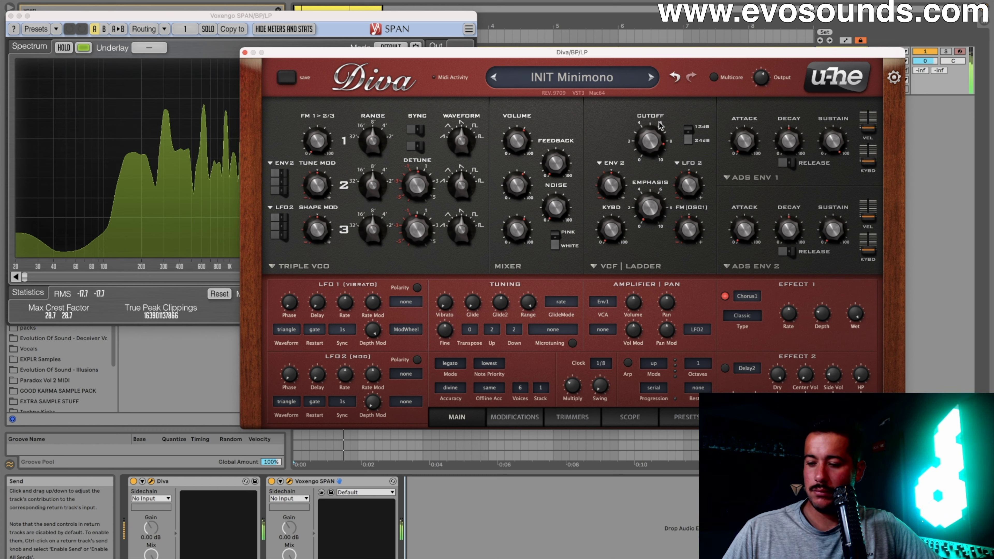
drag(660, 125, 665, 115)
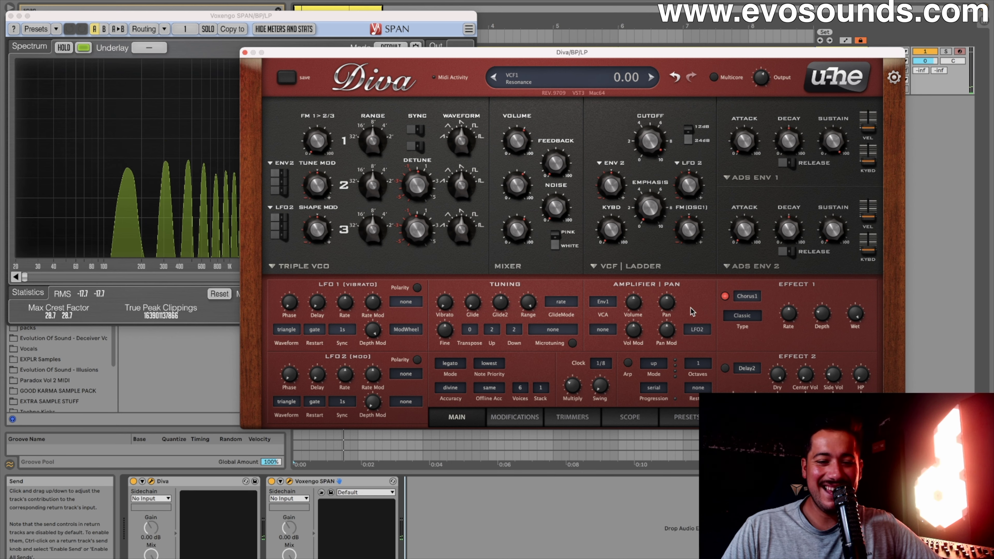
click(747, 296)
click(765, 330)
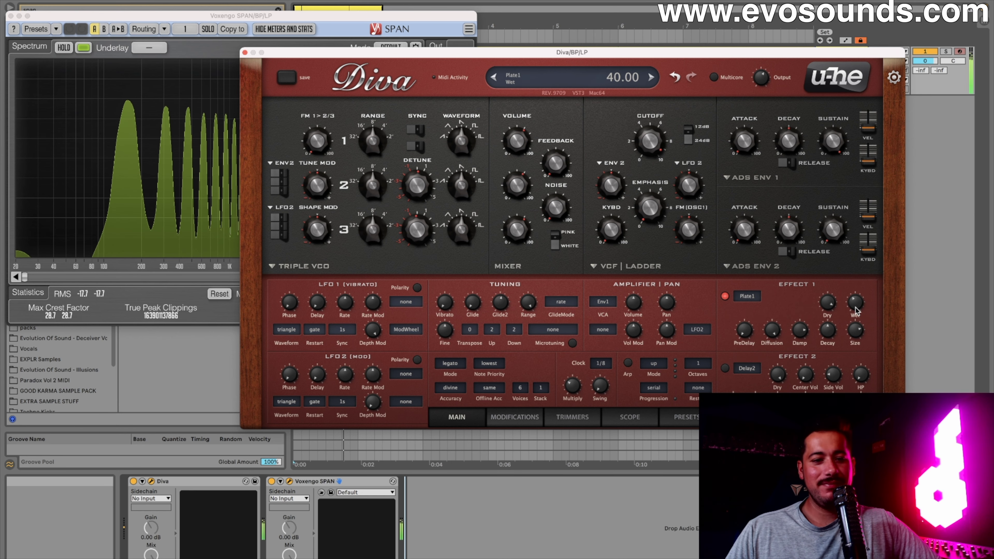
Set the filter cutoff to 66.50 and its LFO 2 modulation depth to 78.00.
drag(650, 140, 615, 249)
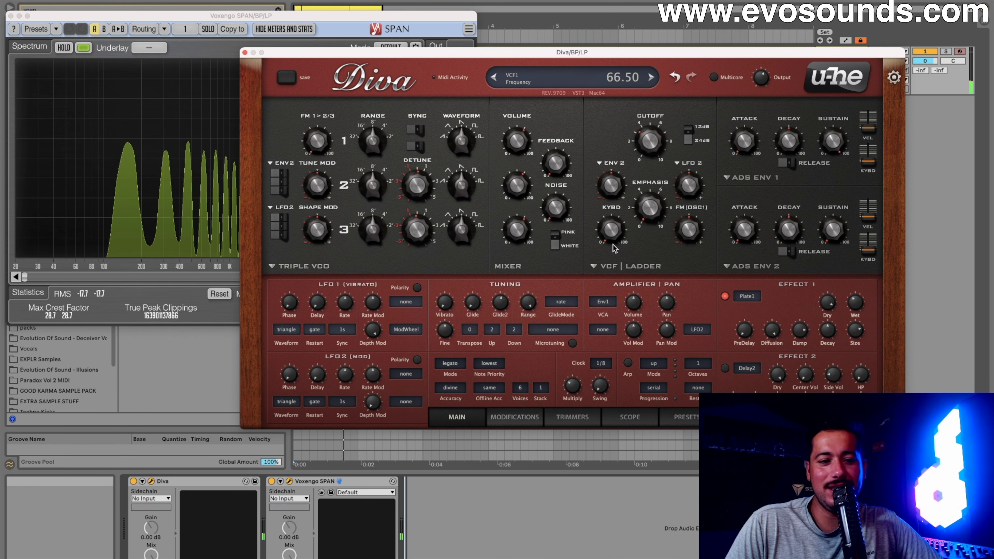
drag(694, 188, 700, 168)
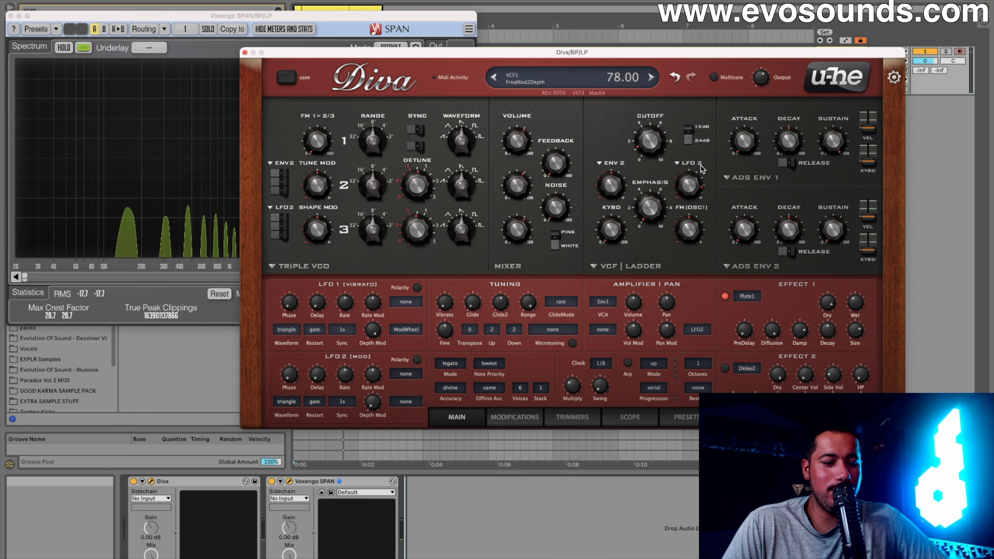
Assign ModWheel as the depth modulation source of LFO 2 and sync LFO 2 to 1/16.
click(411, 402)
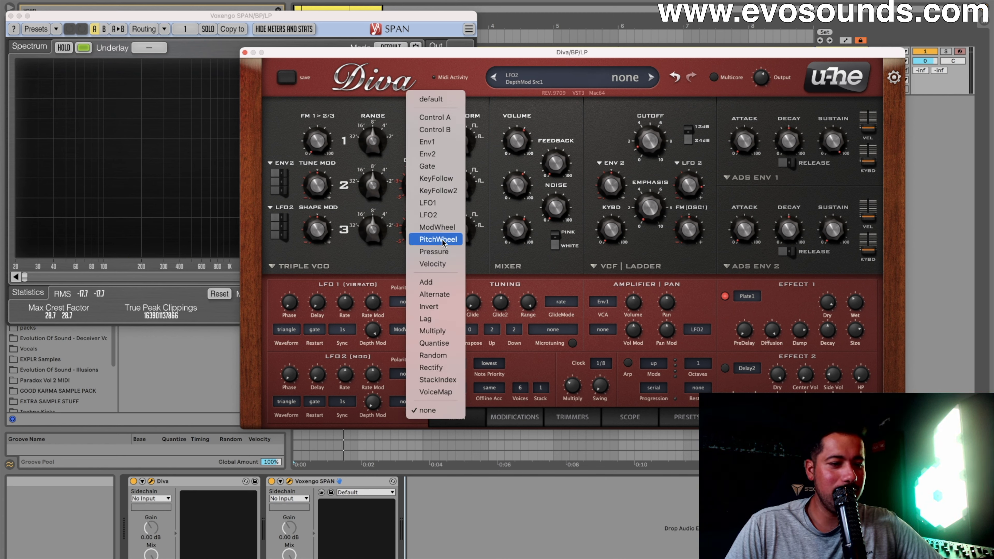
click(444, 229)
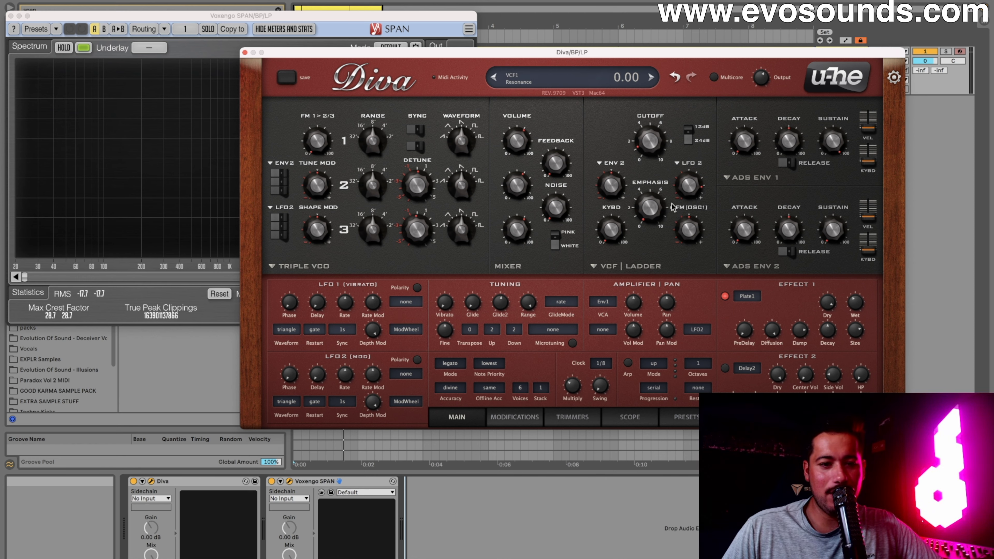
click(342, 402)
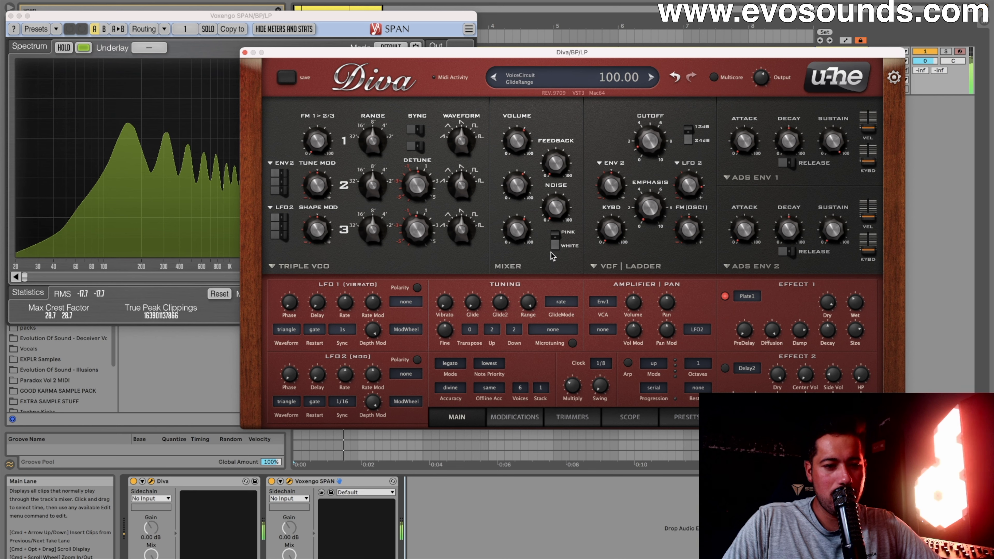
mouse_move(700, 185)
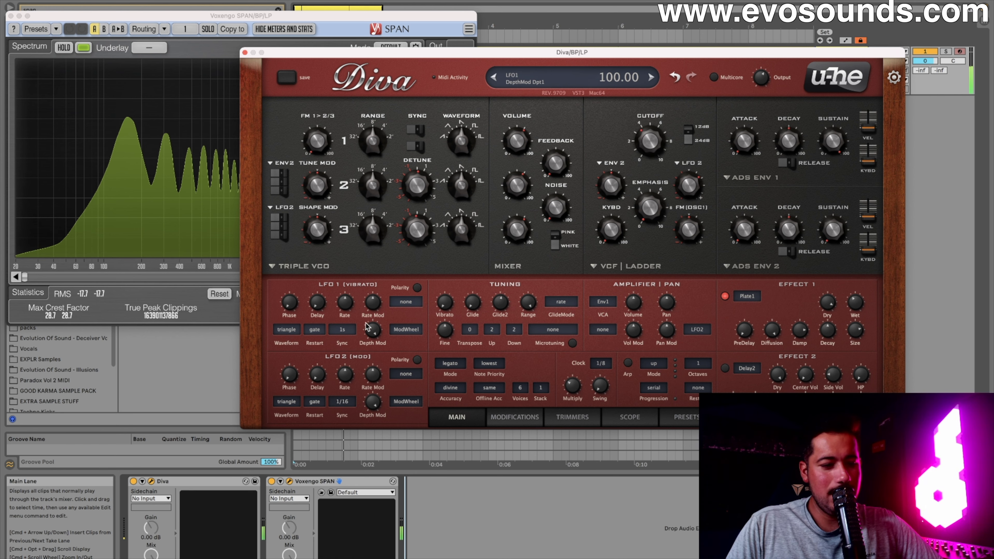
Change the LFO 2 waveform to saw down and raise the filter's LFO 2 modulation depth to 104.00.
click(288, 402)
click(305, 433)
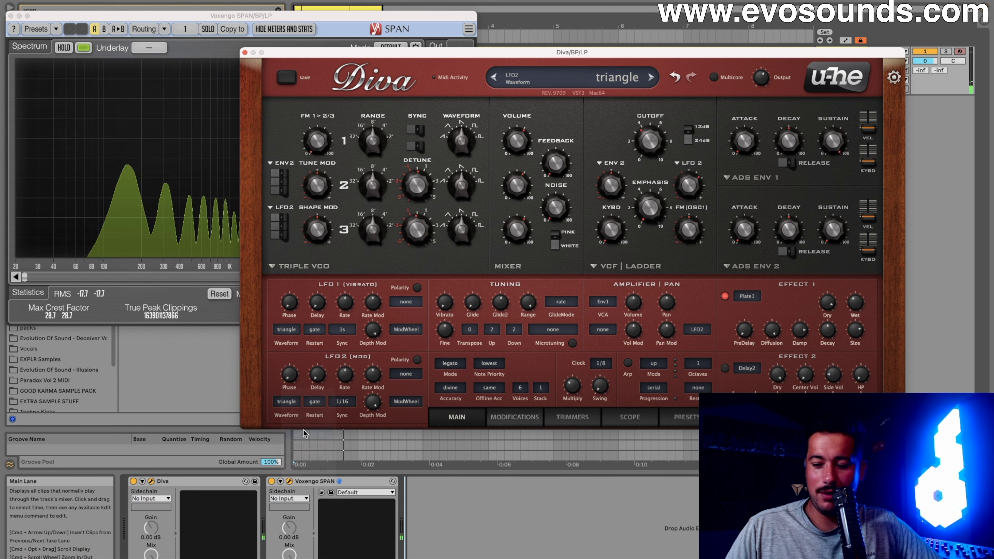
mouse_move(363, 409)
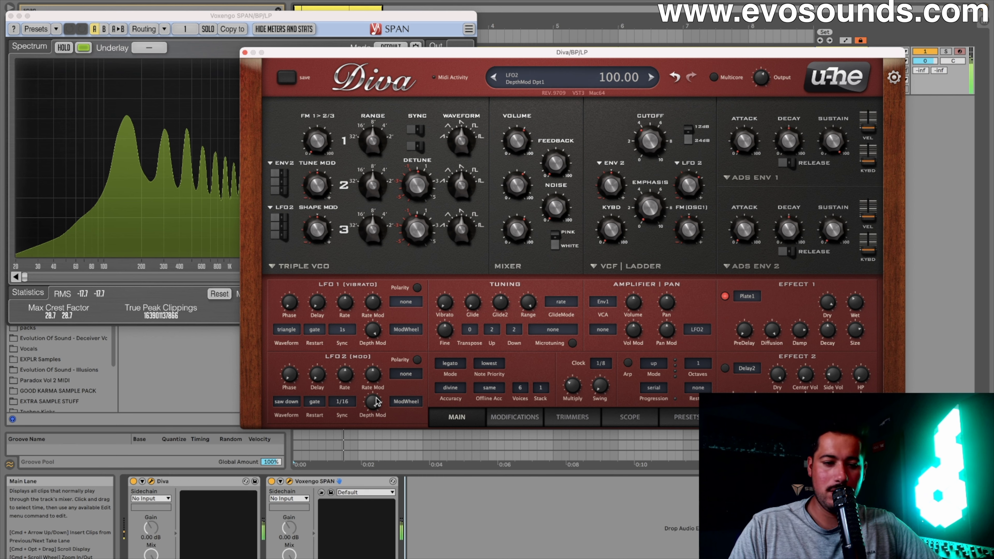
drag(692, 188, 702, 174)
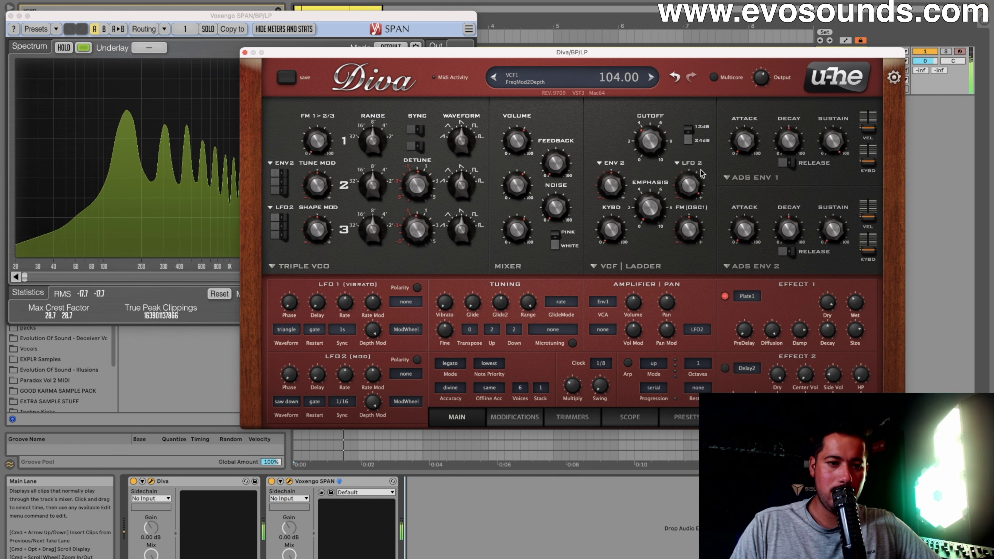
mouse_move(689, 167)
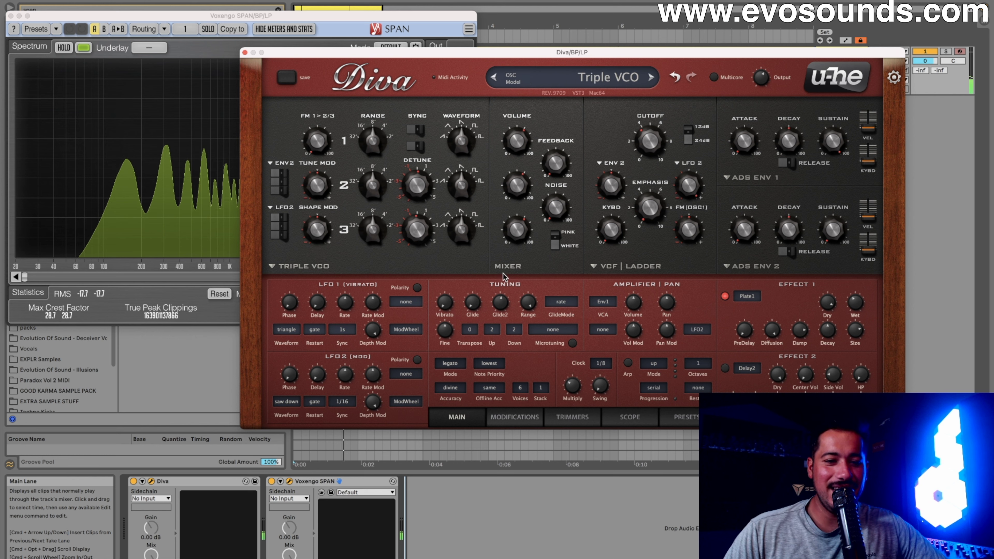
Give LFO 2 a sine waveform with a rate of -1.30 and turn off effect 1.
mouse_move(347, 375)
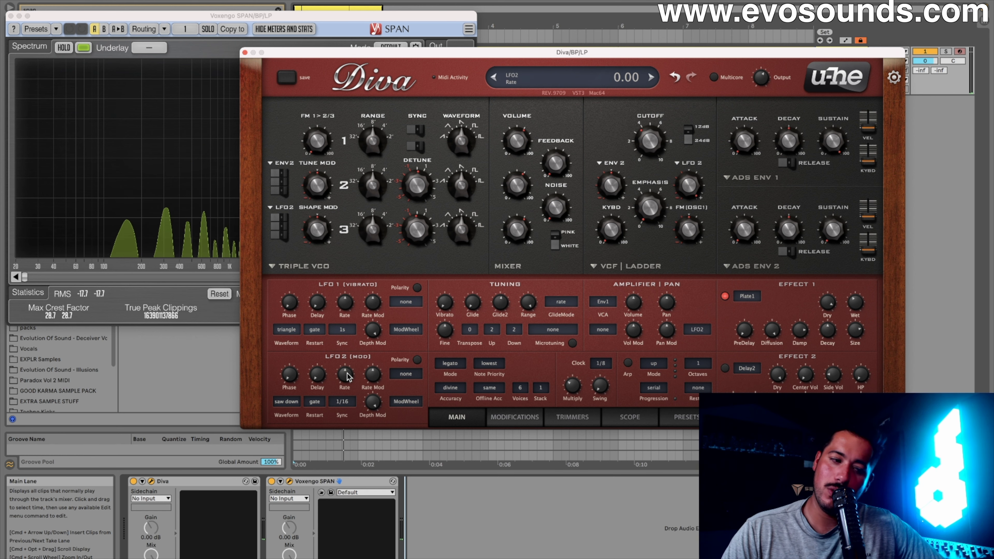
mouse_move(347, 376)
mouse_down()
mouse_move(342, 398)
mouse_move(345, 355)
mouse_move(337, 376)
mouse_up()
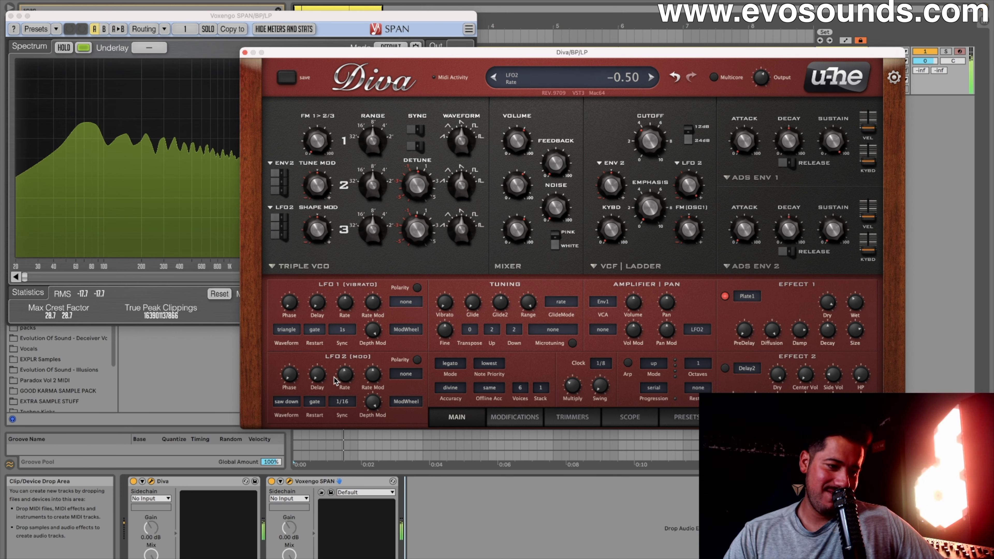
click(287, 402)
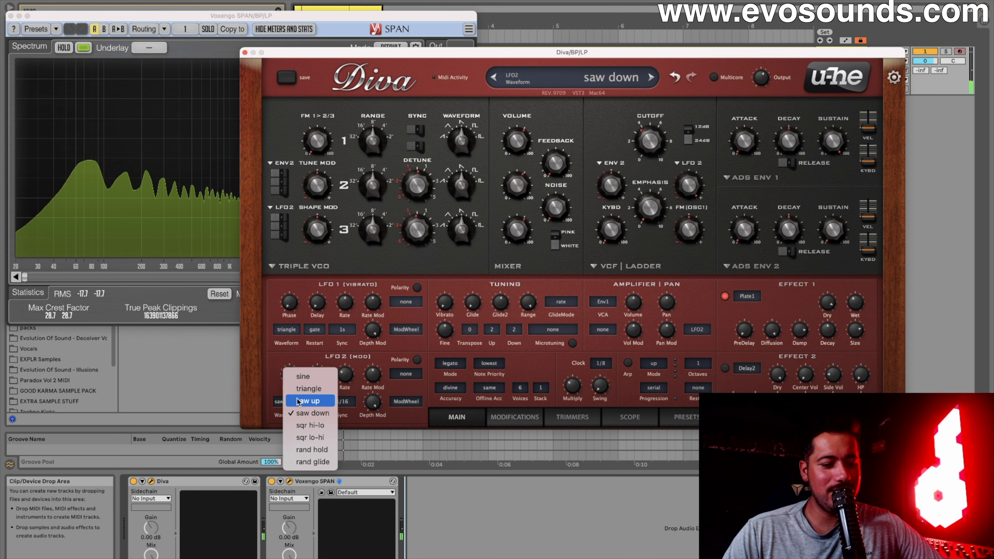
click(318, 379)
mouse_move(345, 375)
mouse_down()
mouse_move(356, 384)
mouse_move(345, 372)
mouse_move(345, 386)
mouse_up()
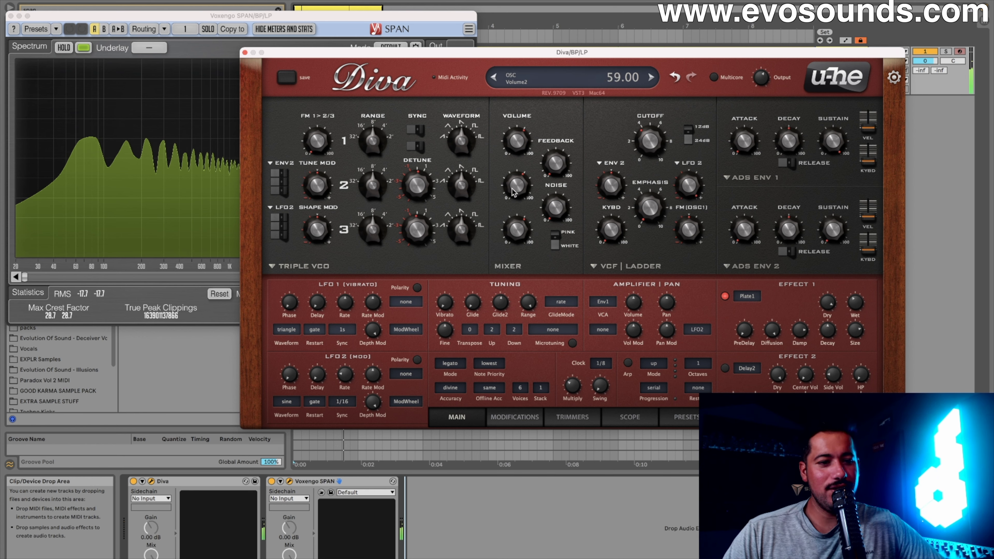
click(725, 296)
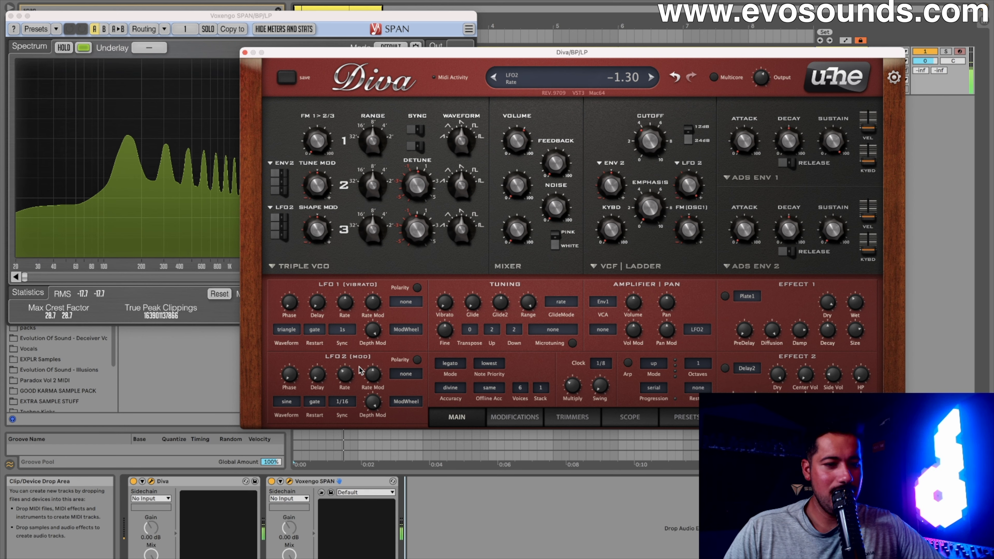
Try LFO 2 as the tune modulation source for VCO 1 with a depth of -7.40, and restore the default source.
click(284, 163)
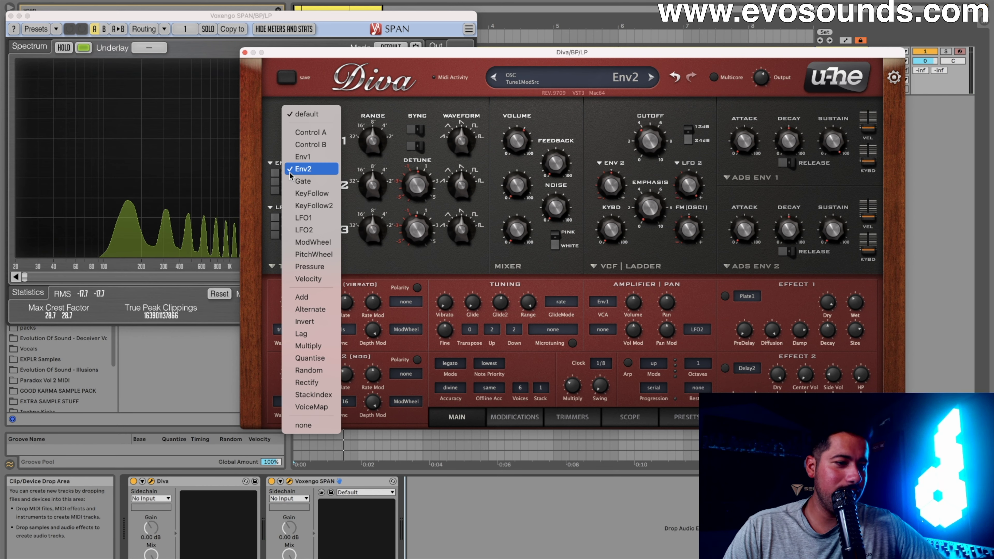
click(303, 230)
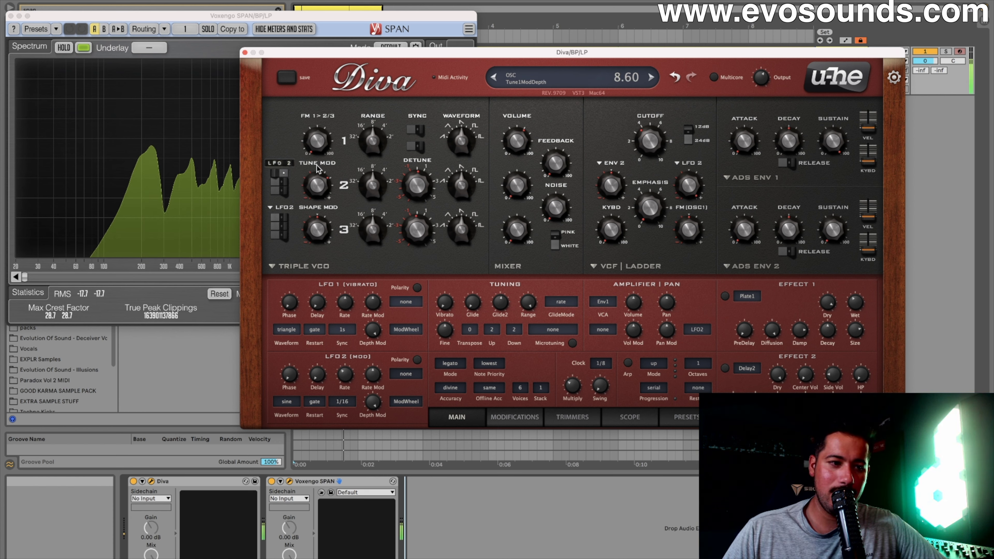
drag(318, 169, 316, 212)
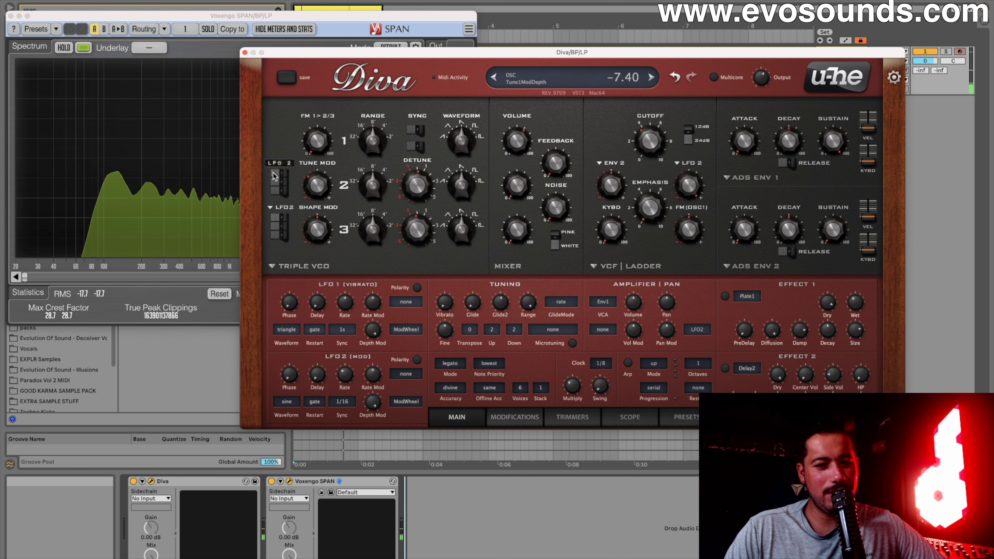
click(280, 172)
click(321, 115)
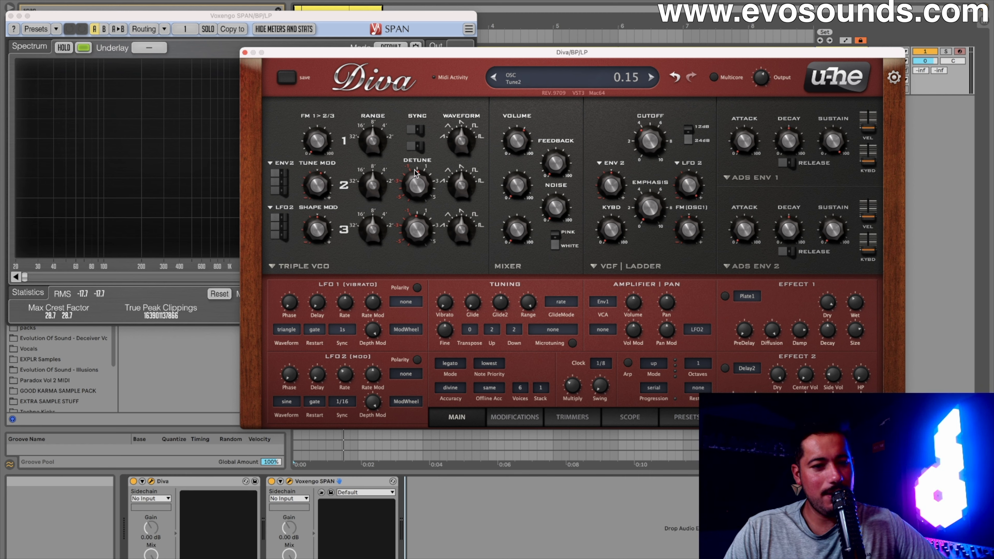
Set the filter cutoff to 118.50 and the Env 2 tune modulation depth on VCO 1 to -15.00.
drag(660, 153, 660, 134)
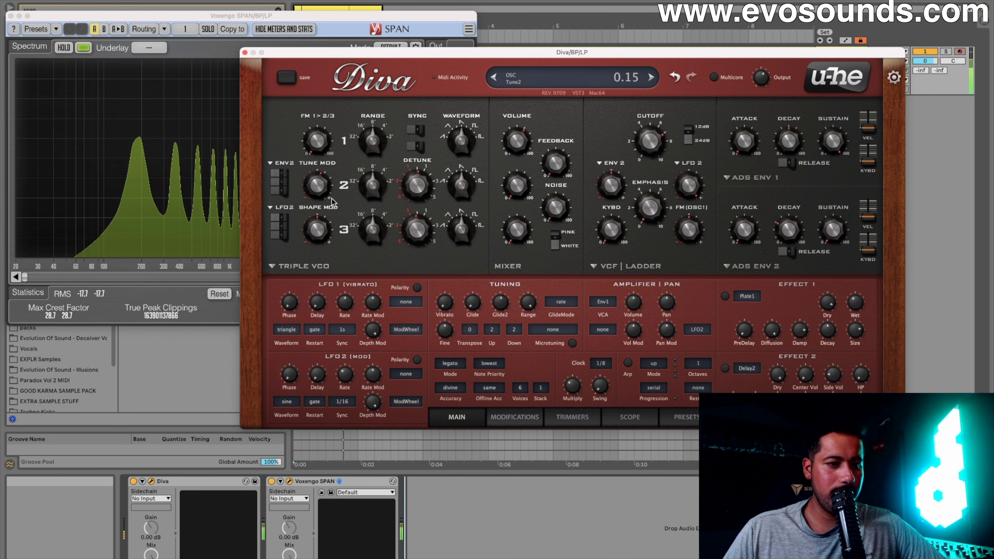
mouse_move(332, 199)
mouse_down()
mouse_move(337, 145)
mouse_move(316, 177)
mouse_move(322, 193)
mouse_up()
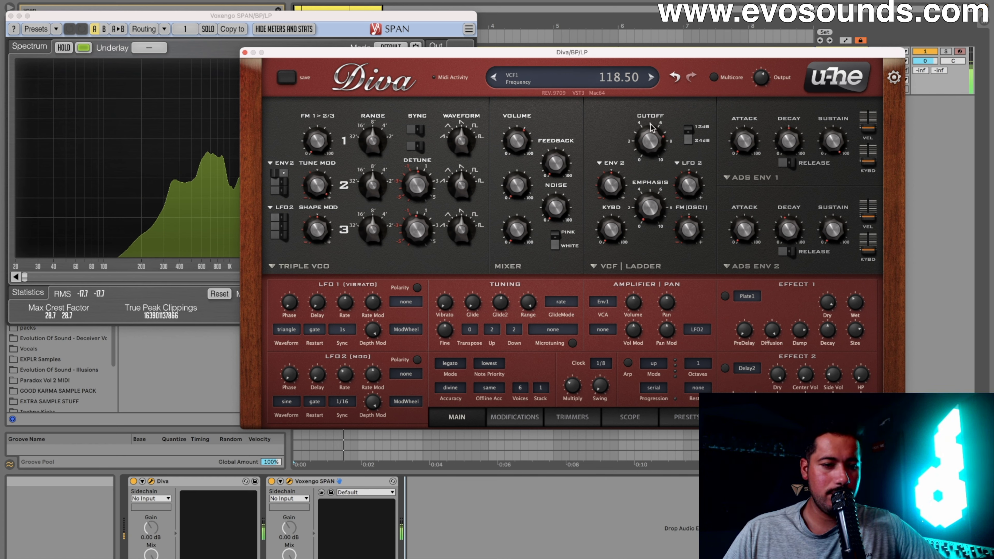
drag(464, 139, 485, 156)
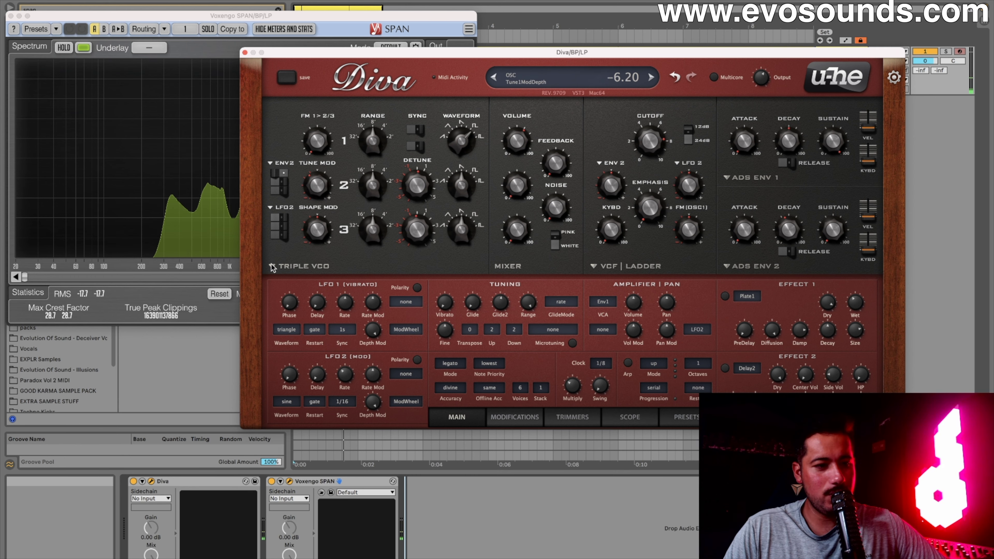
drag(272, 267, 260, 289)
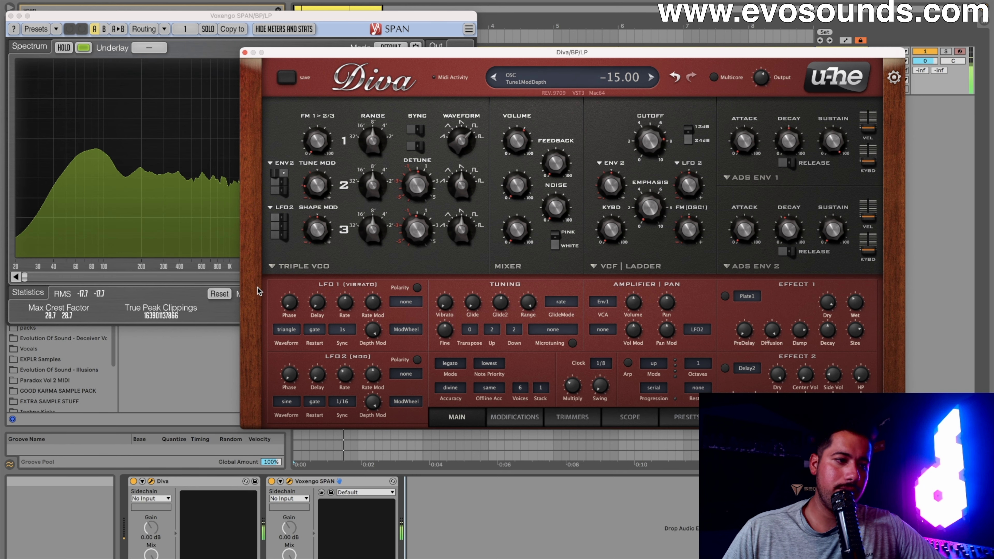
Adjust the oscillator detune and reshape the VCO 1 and VCO 2 waveforms, bringing the VCO 1 shape to 5.90.
drag(409, 181, 408, 184)
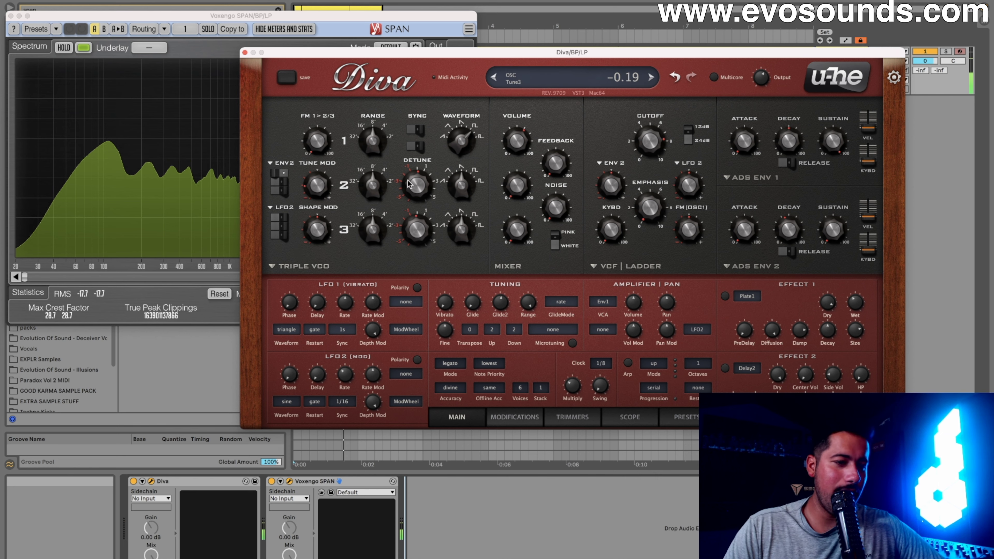
mouse_move(462, 142)
mouse_down()
mouse_move(464, 153)
mouse_move(477, 143)
mouse_up()
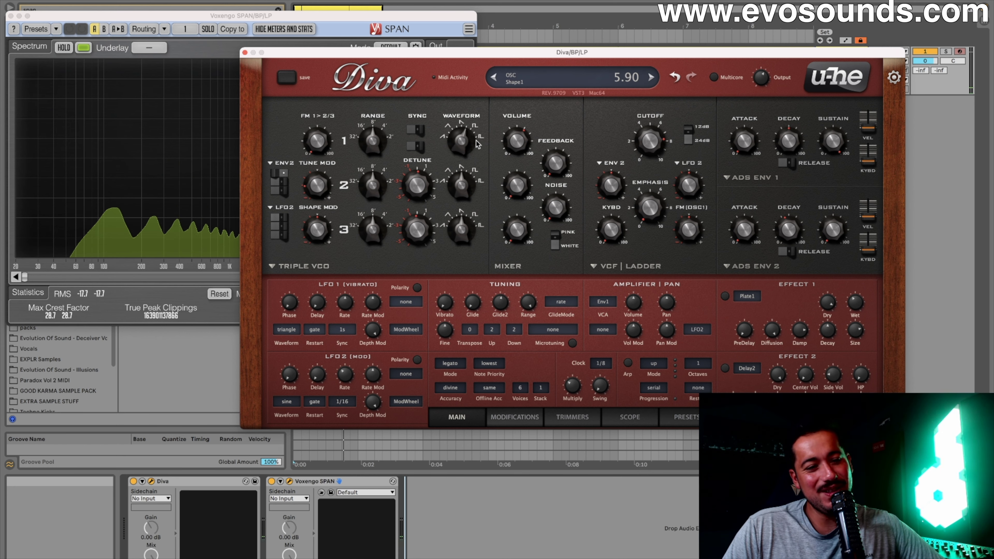
drag(462, 182, 463, 178)
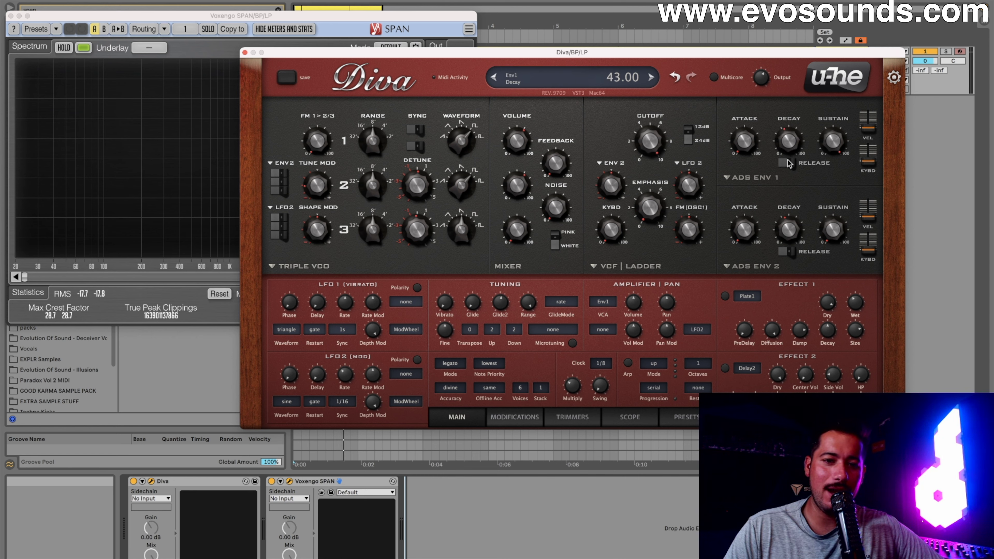
Enable the release stage on both ADS envelope 1 and ADS envelope 2.
click(786, 163)
click(785, 251)
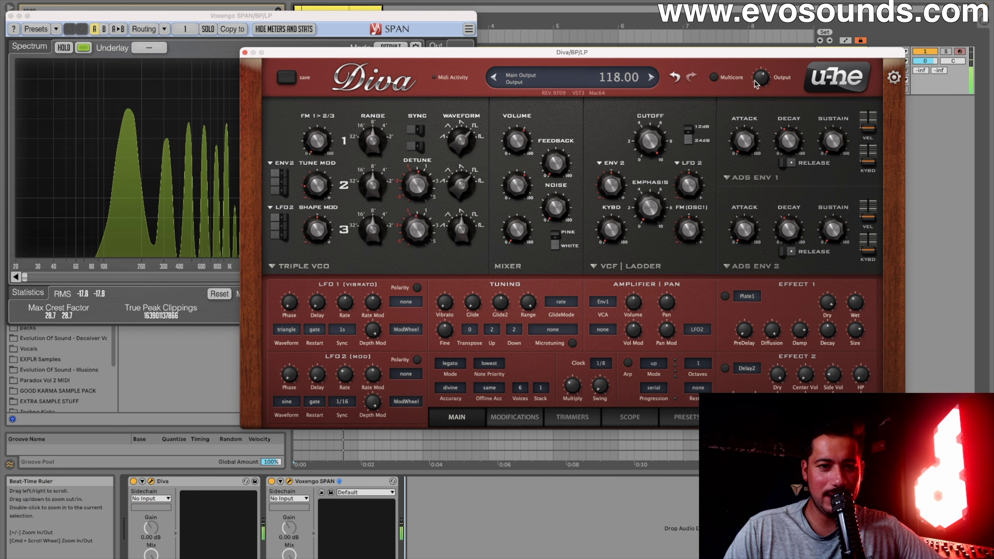
Lower the main output to 86.00 and set the voice mode to poly.
drag(761, 77, 761, 87)
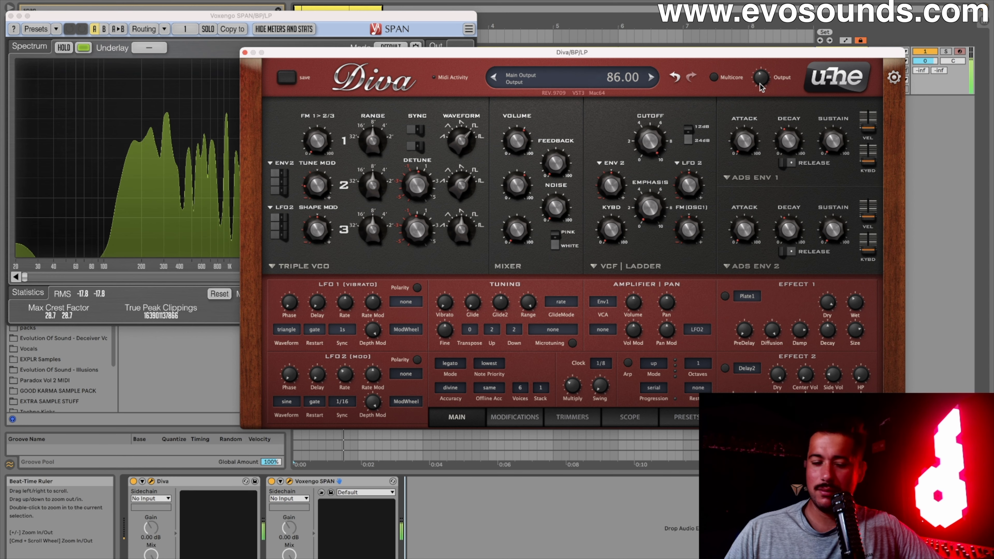
click(450, 364)
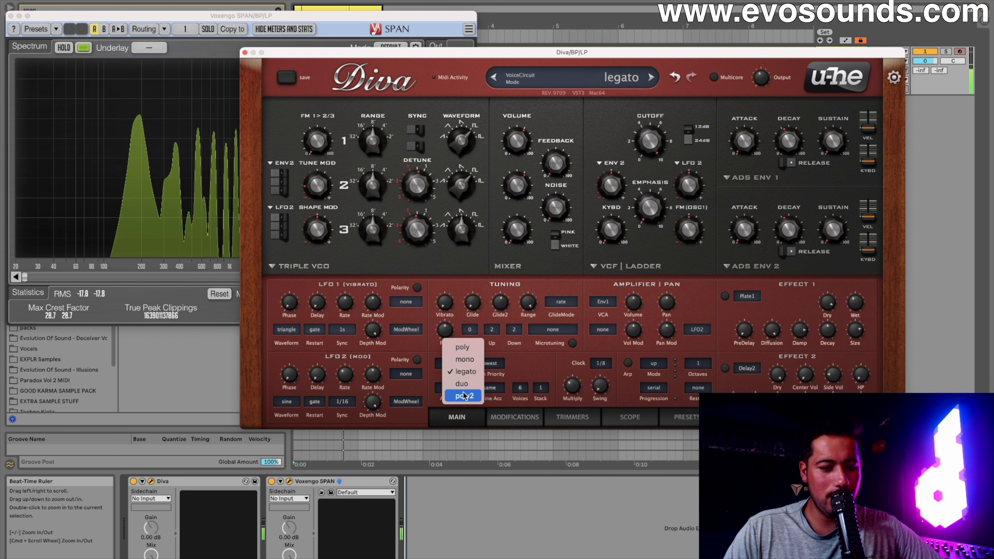
click(463, 347)
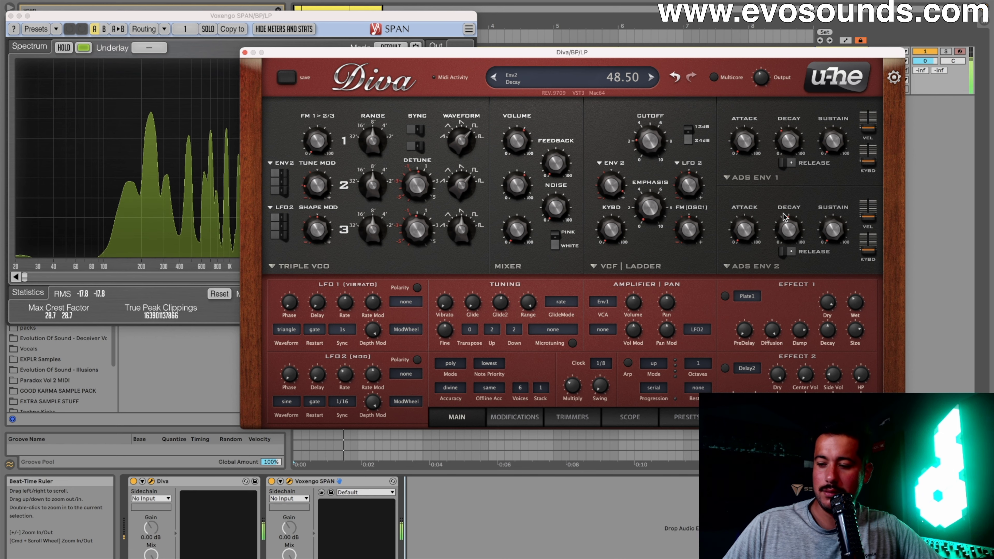
Enable the Plate1 reverb in Effect 1 and set the oscillator tune modulation source to LFO2.
click(724, 296)
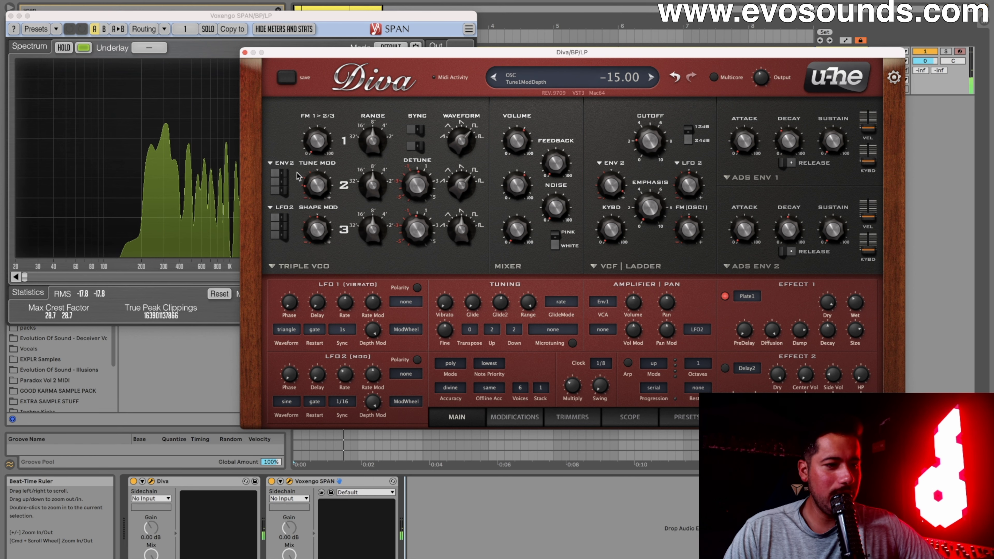
click(285, 165)
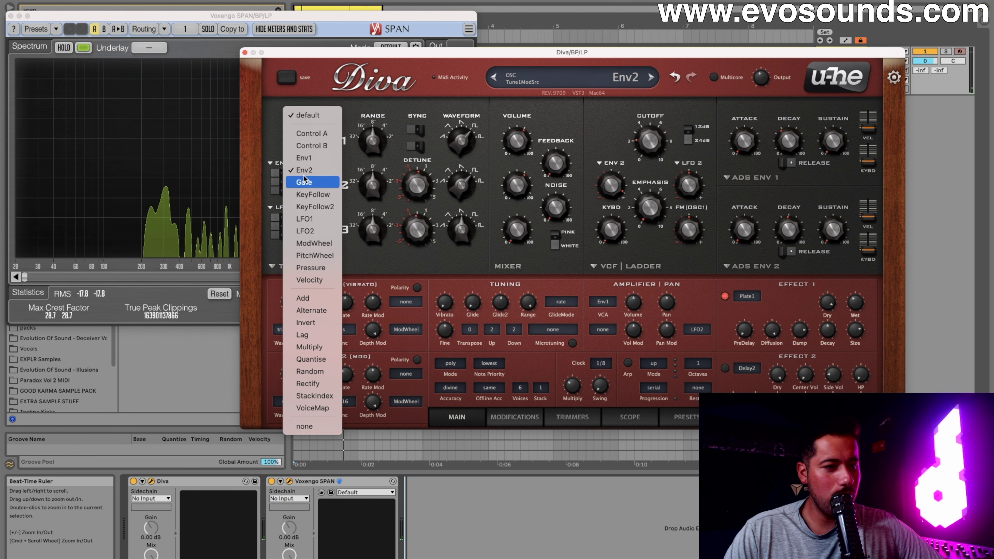
click(311, 231)
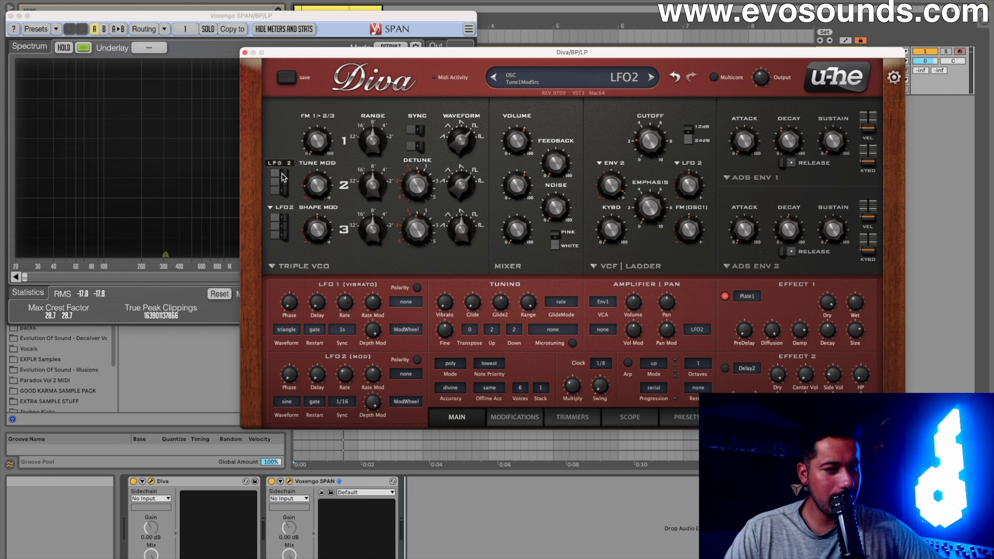
Set the mixer noise level to 48.50 and the filter's Env 2 modulation depth to 68.00.
drag(452, 303, 452, 279)
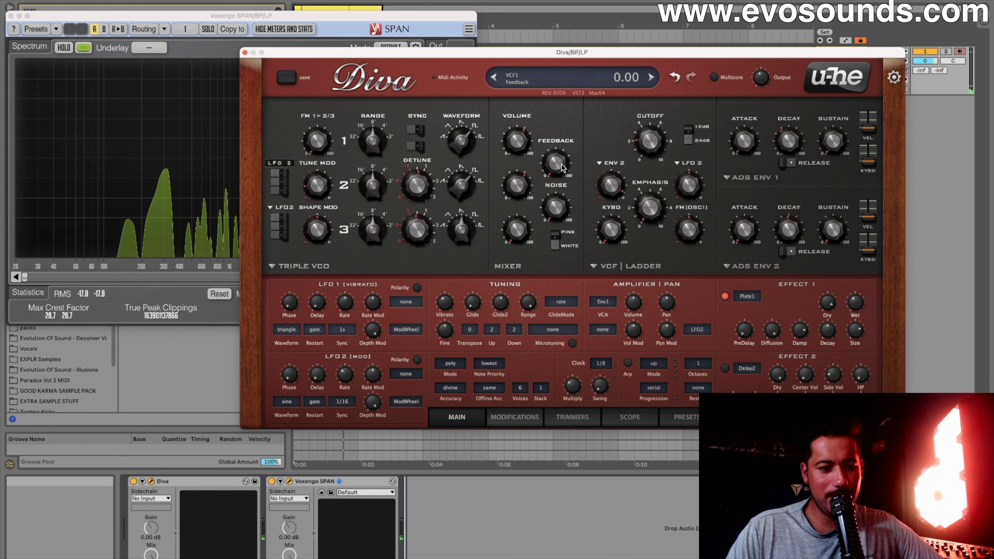
mouse_move(563, 195)
mouse_down()
mouse_move(546, 230)
mouse_move(554, 199)
mouse_up()
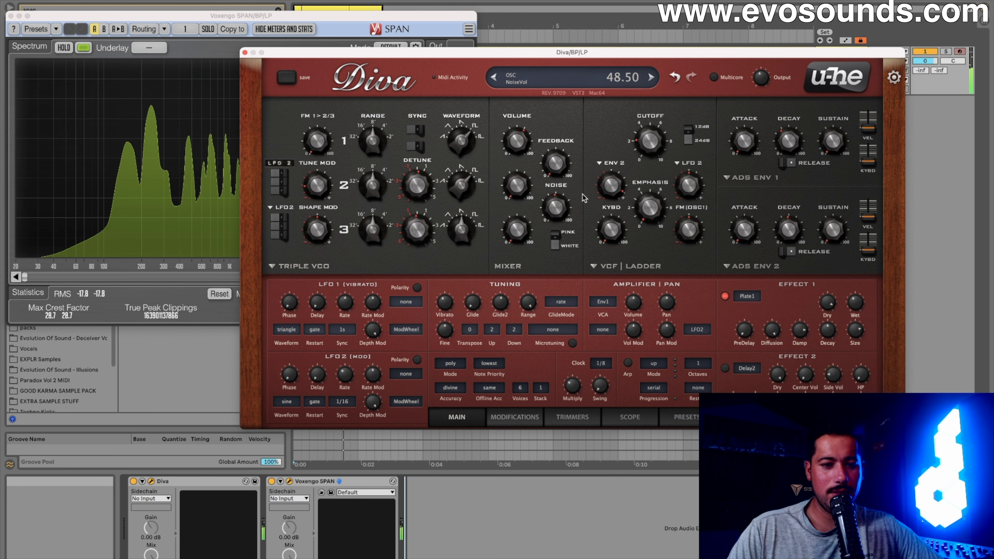
drag(602, 201, 602, 208)
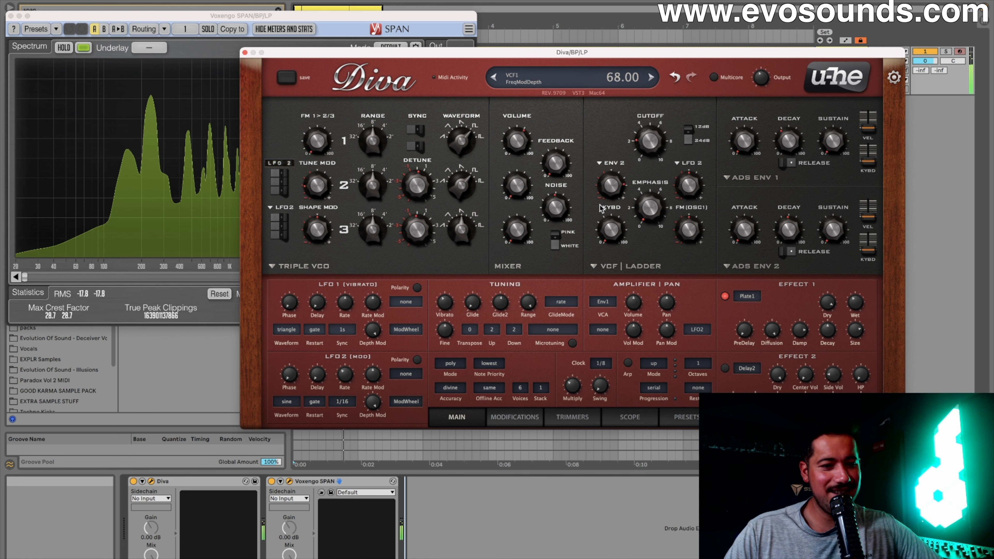
Reshape the VCO 1 waveform and lower the filter cutoff to 30.00.
drag(461, 140, 463, 174)
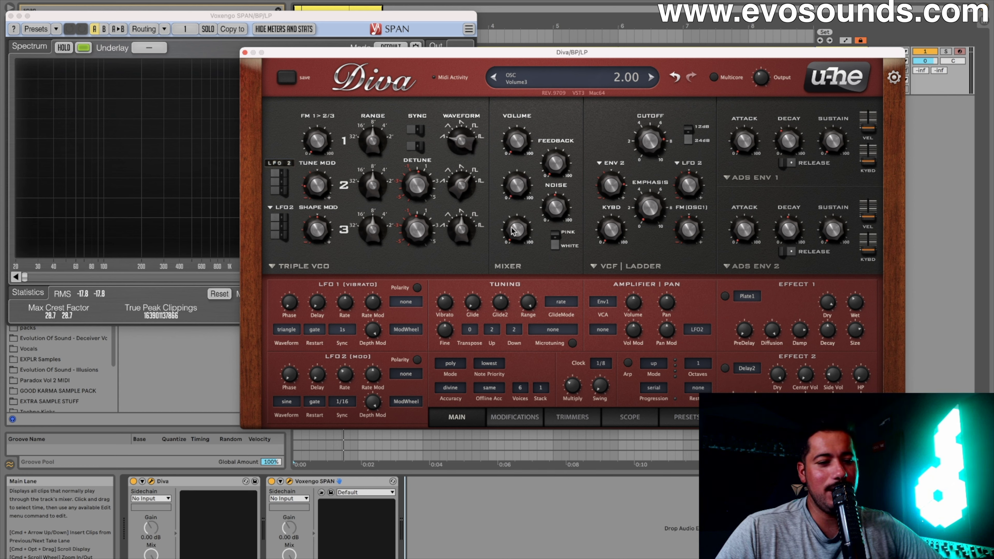
drag(650, 129, 627, 247)
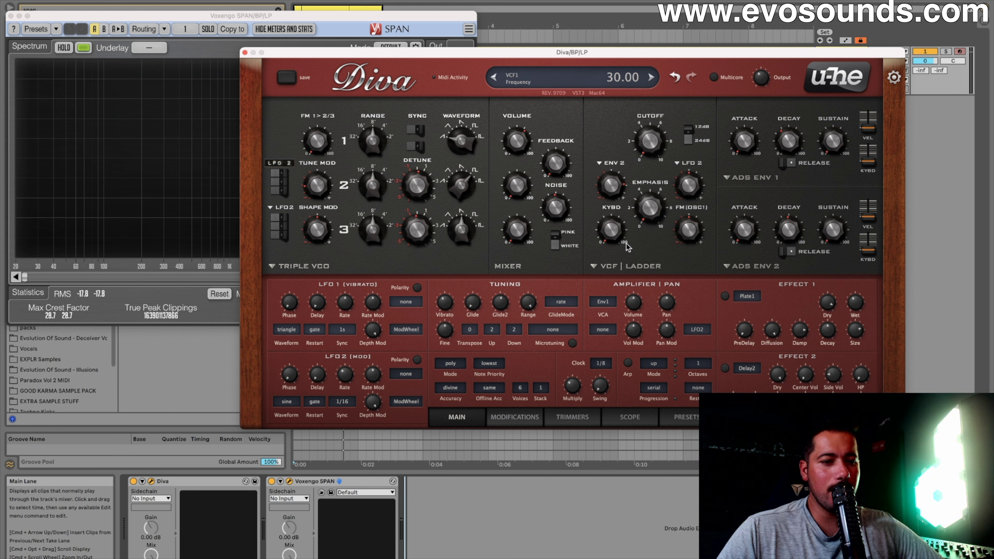
Set the Env 2 attack to 17.00, fine-tune it, and bring the VCO 2 waveform shape to 7.30.
drag(747, 224, 815, 228)
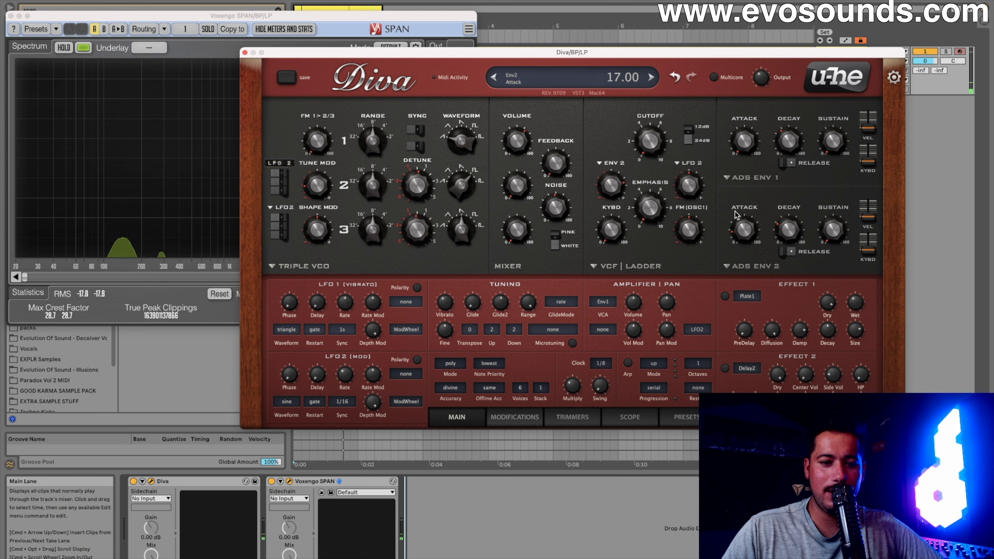
drag(736, 214, 737, 210)
scroll(777, 214, up, 5)
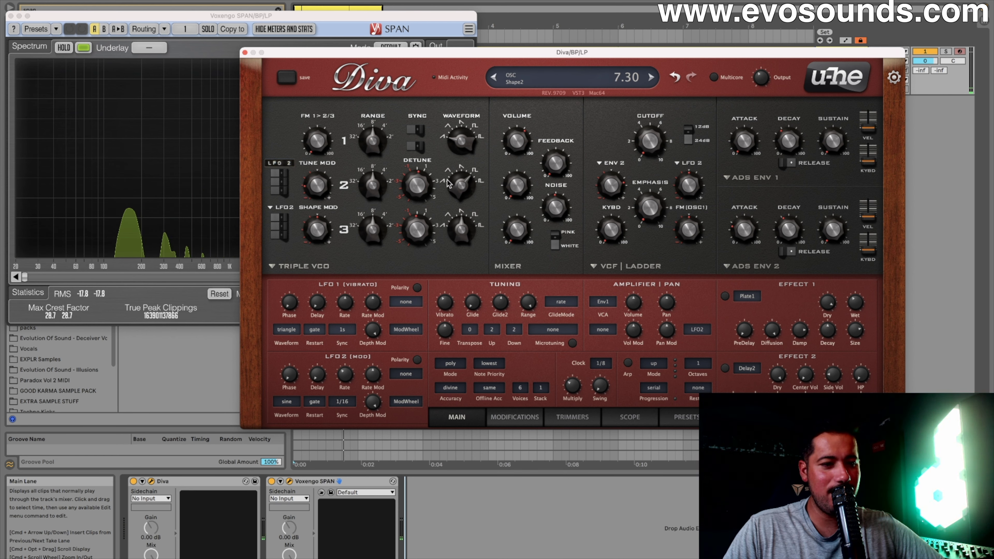
Adjust the VCO 1 waveform again and raise the filter's Env 2 modulation depth to 90.00.
scroll(464, 129, down, 4)
scroll(464, 124, up, 3)
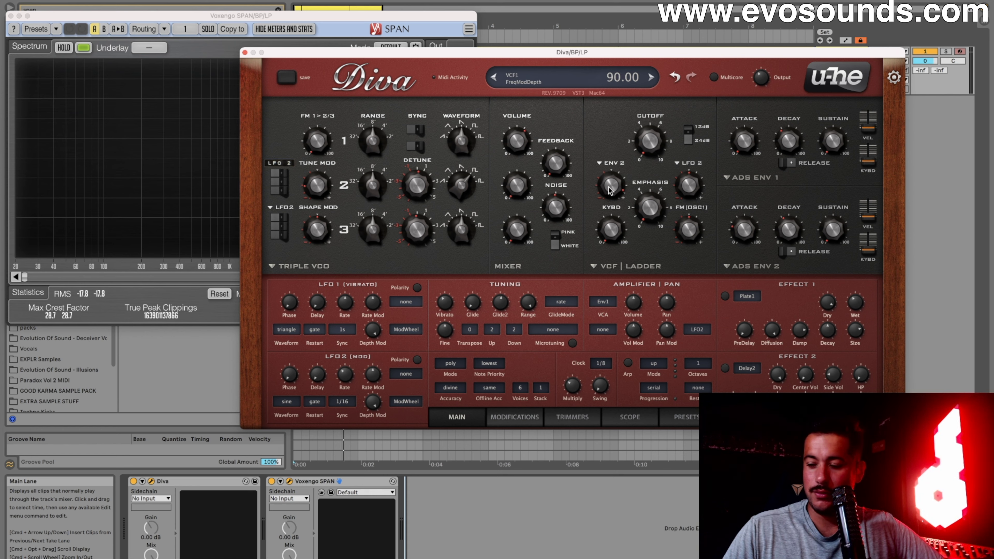
Shorten the Env 2 decay and set the filter's Env 2 modulation depth to 86.00.
scroll(610, 191, down, 10)
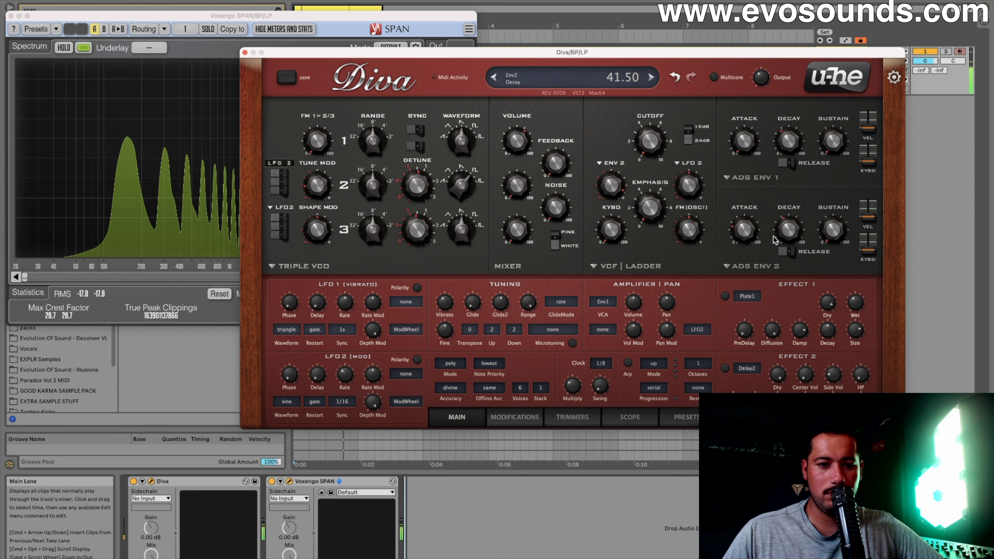
drag(788, 232, 784, 243)
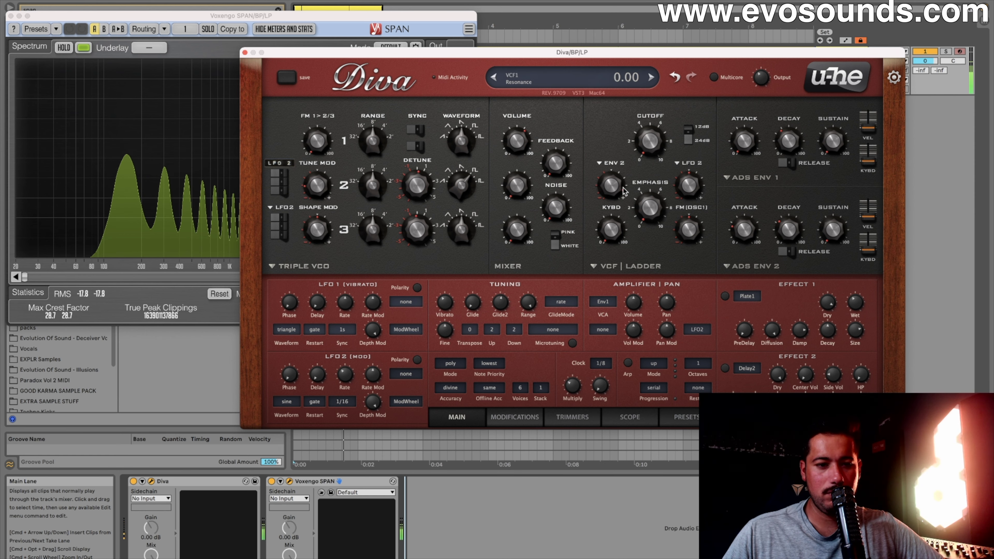
drag(620, 195, 620, 200)
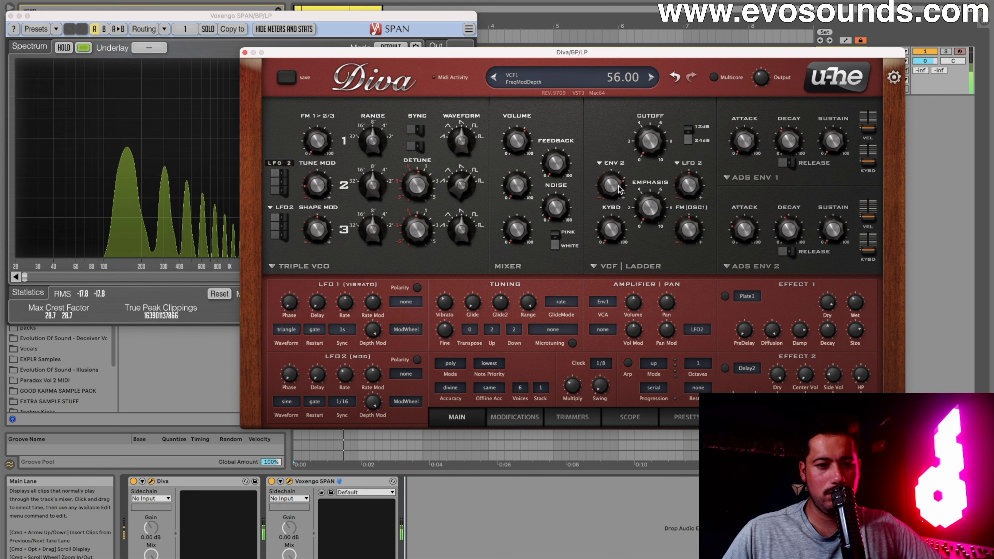
drag(623, 181, 624, 184)
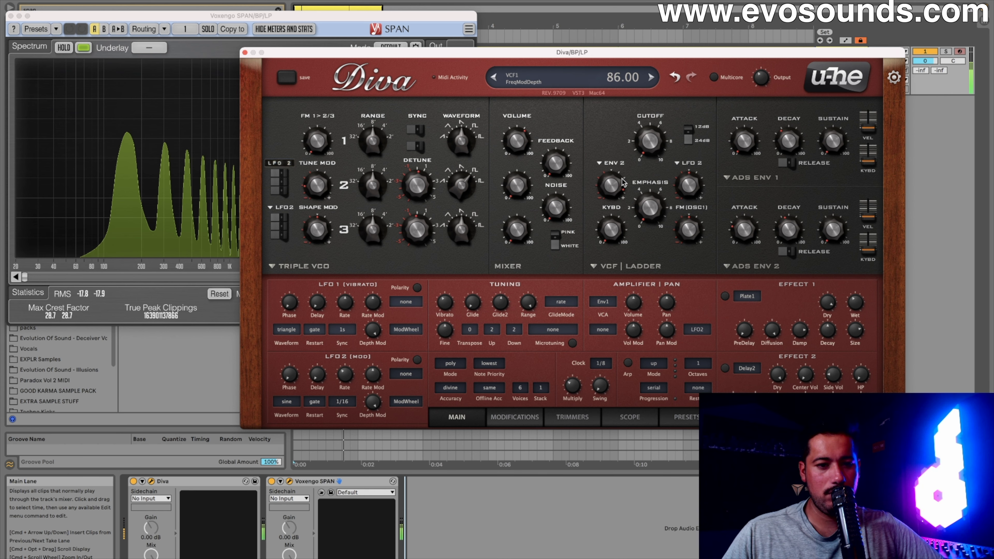
drag(790, 224, 790, 231)
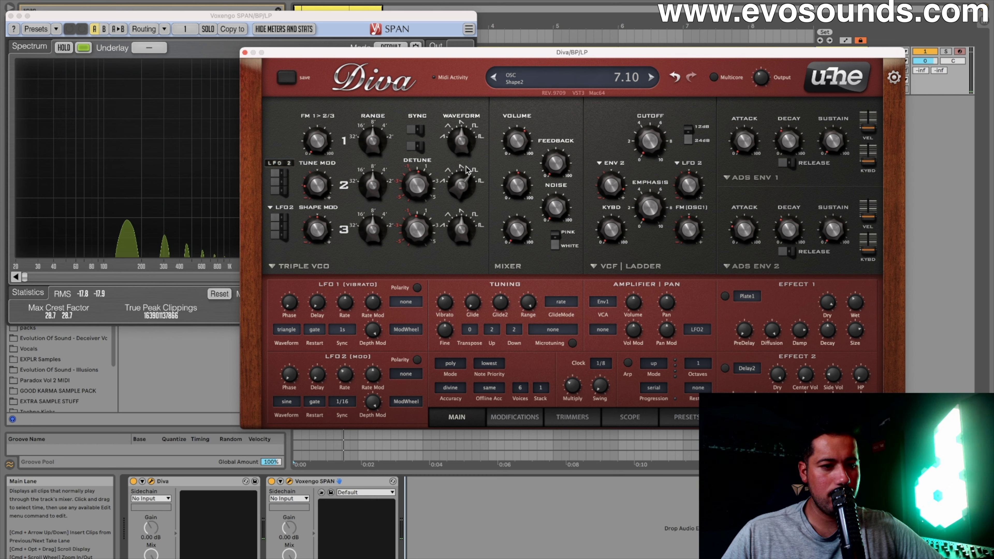
Adjust the VCO 2 waveform shape and set the LFO 2 sync rate to 1/2.
drag(466, 179, 468, 181)
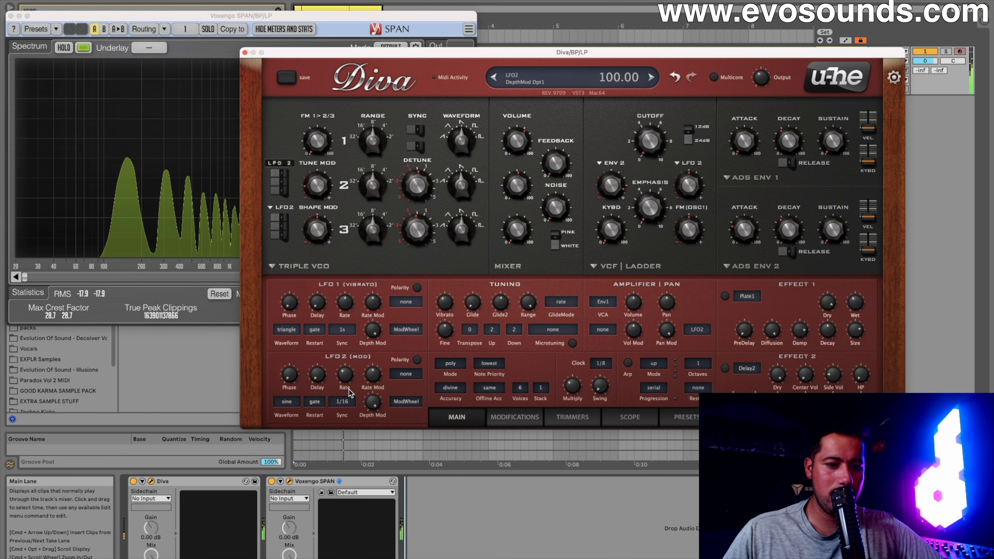
click(342, 401)
click(356, 440)
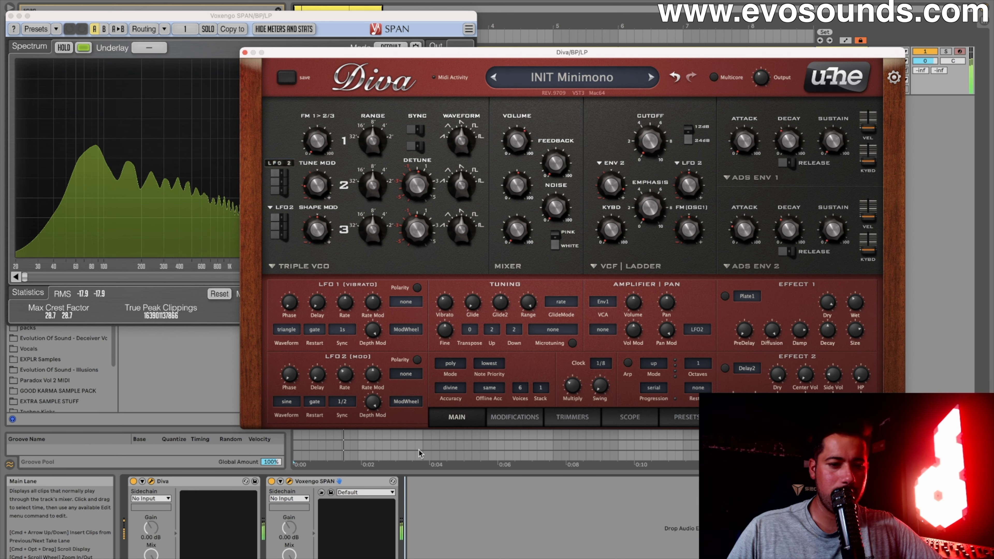
Enable Effect 1 and change its module to Chorus1.
click(724, 296)
drag(855, 303, 855, 347)
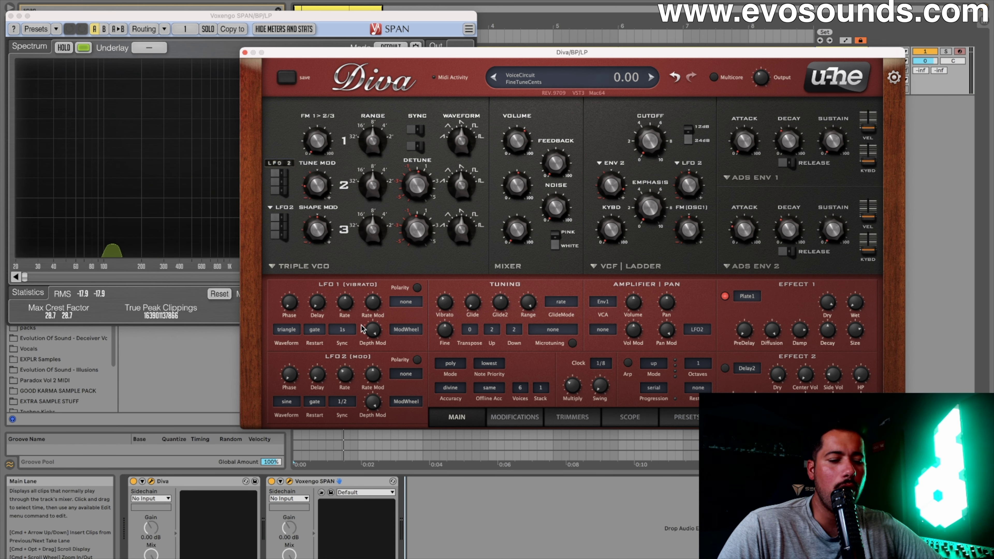
click(747, 297)
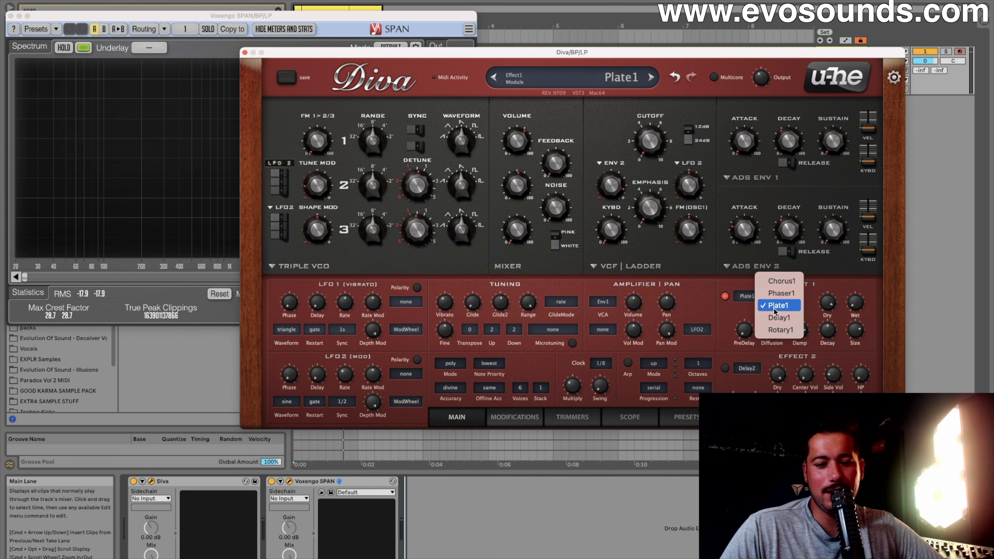
click(779, 281)
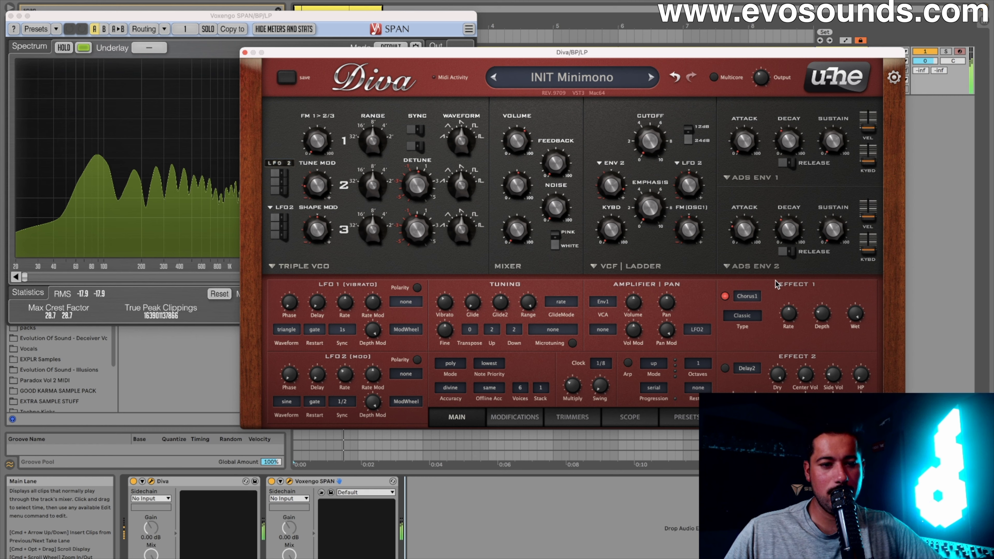
mouse_move(659, 169)
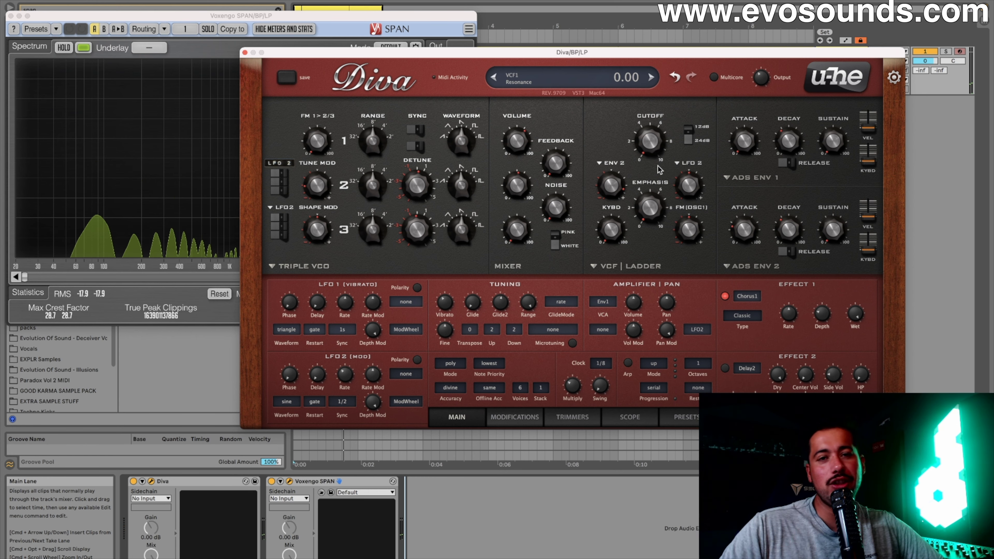